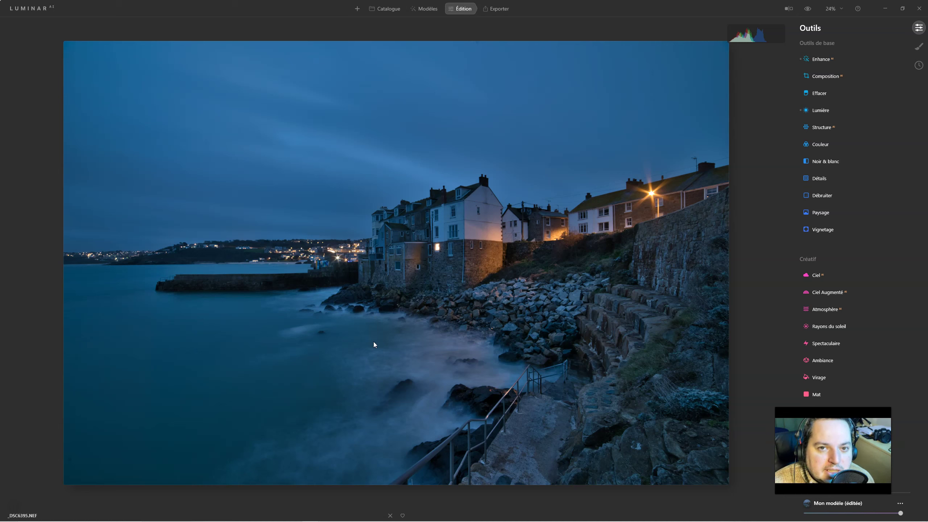
Load the custom blue-hour LUT Lut01.cube in the Ambiance tool.
left_click(460, 362)
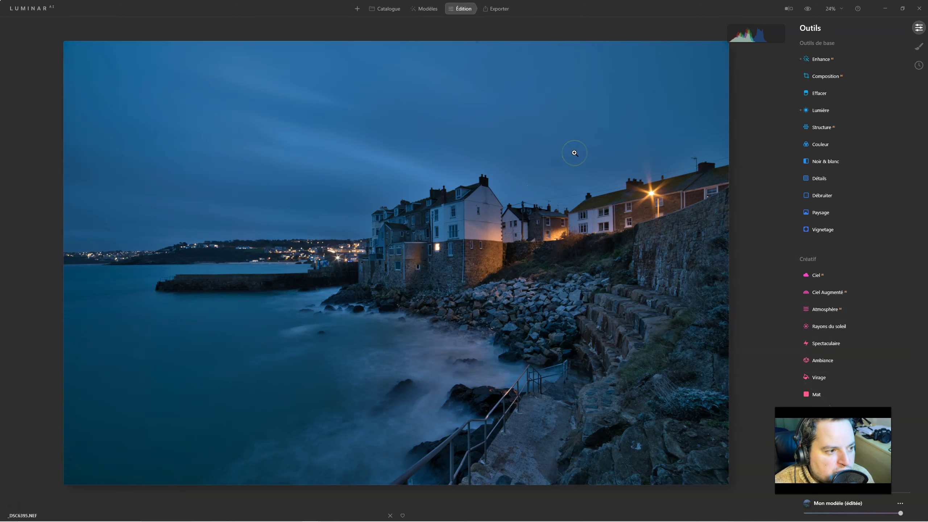
left_click(739, 240)
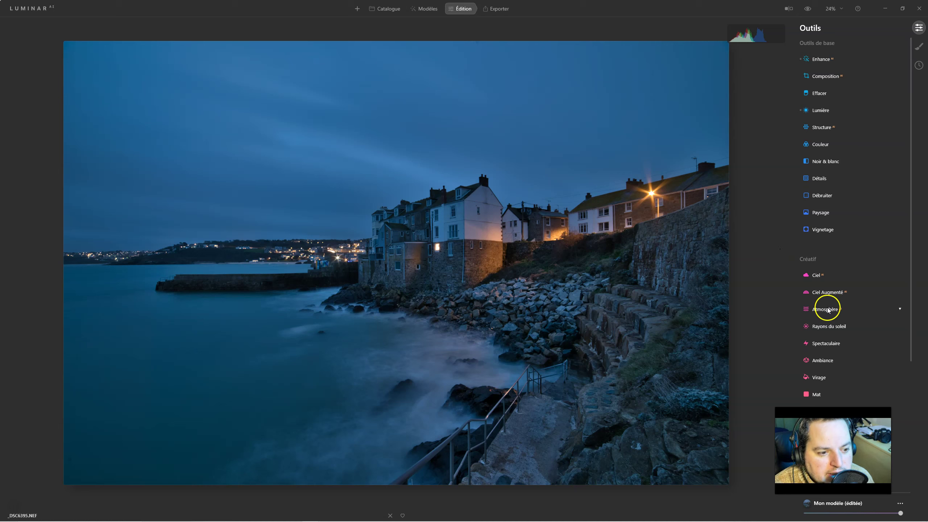
left_click(822, 359)
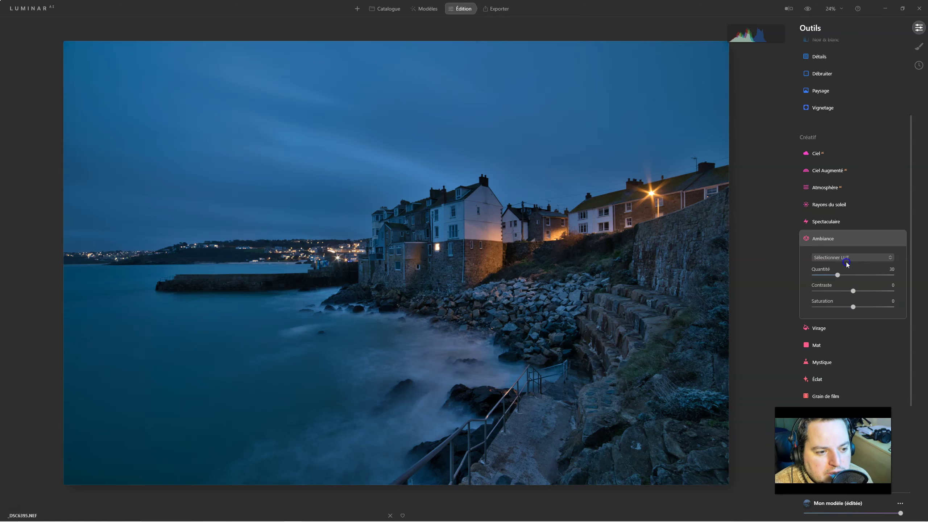
left_click(846, 258)
left_click(845, 269)
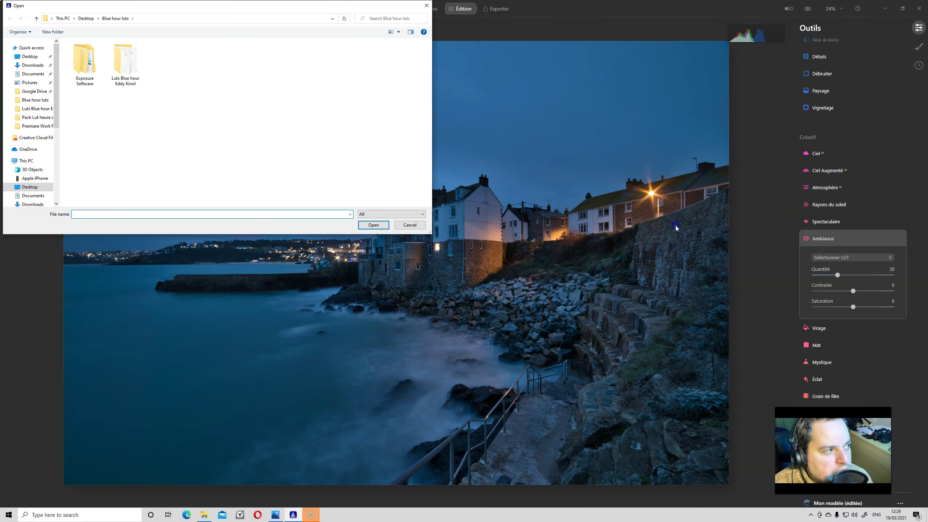
double_click(125, 66)
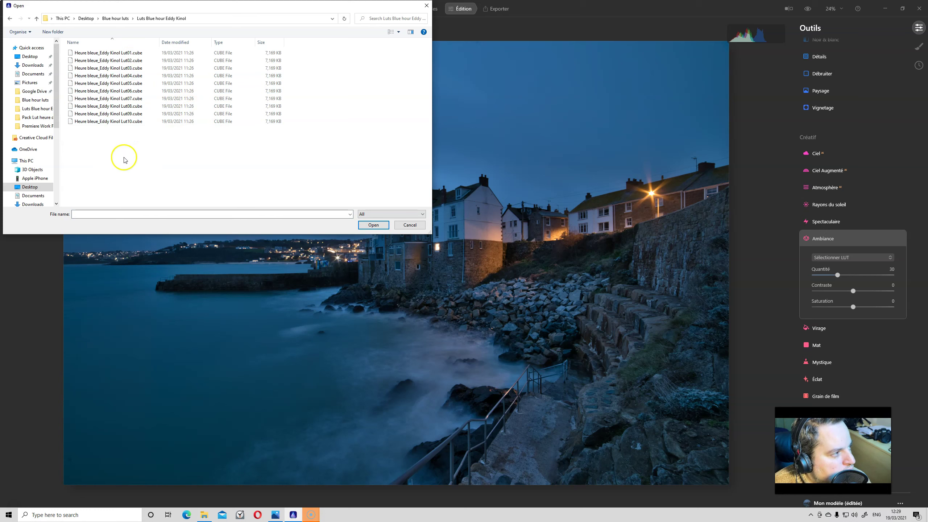
left_click(105, 53)
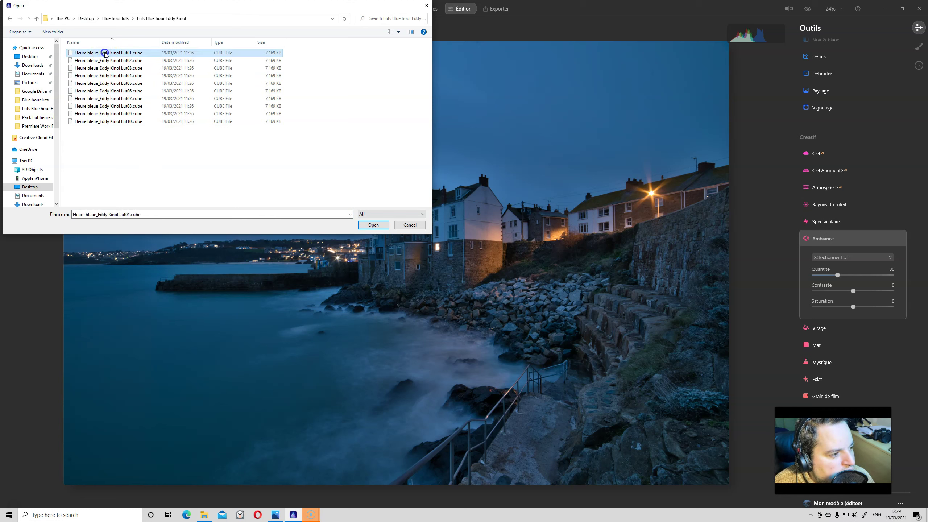
left_click(373, 225)
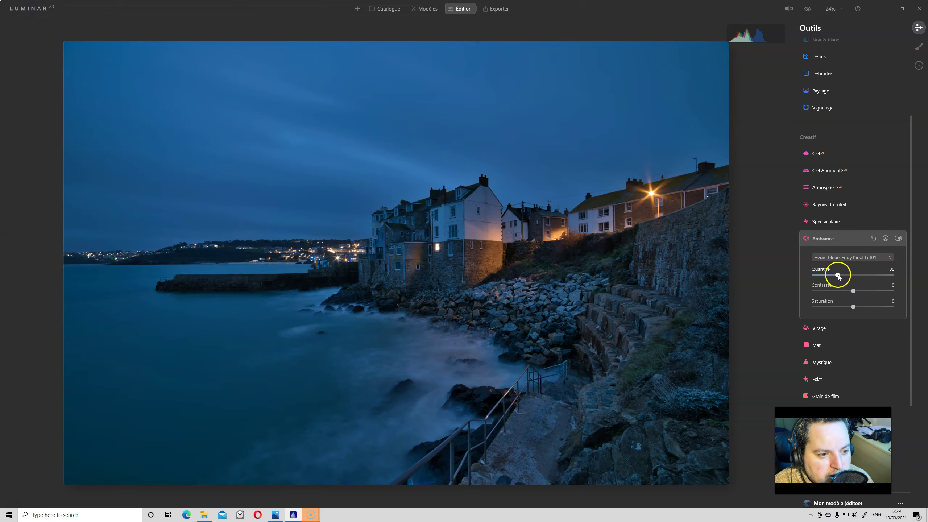
Set the Lut01 amount to 100 and compare Ambiance on and off before loading another LUT.
mouse_move(861, 276)
left_mouse_down()
mouse_move(906, 278)
mouse_move(775, 280)
left_mouse_up()
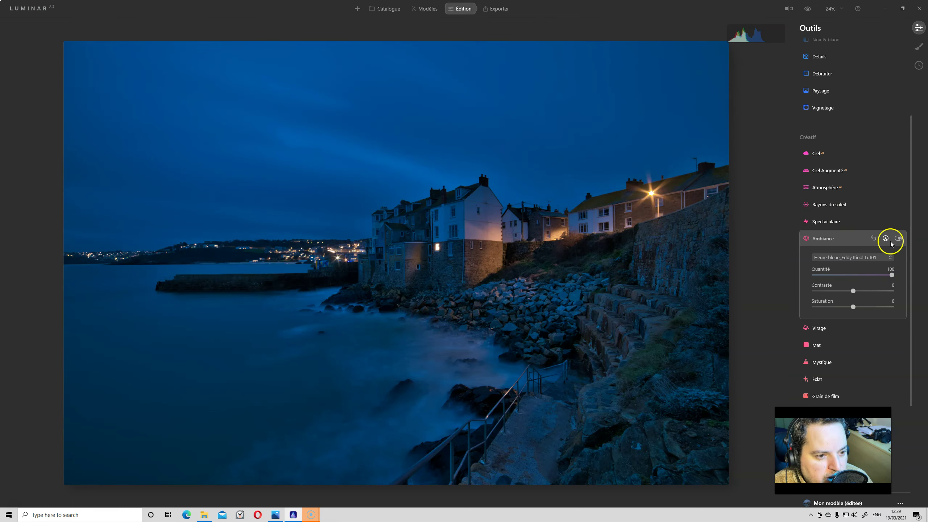
left_click(898, 238)
left_click(898, 238)
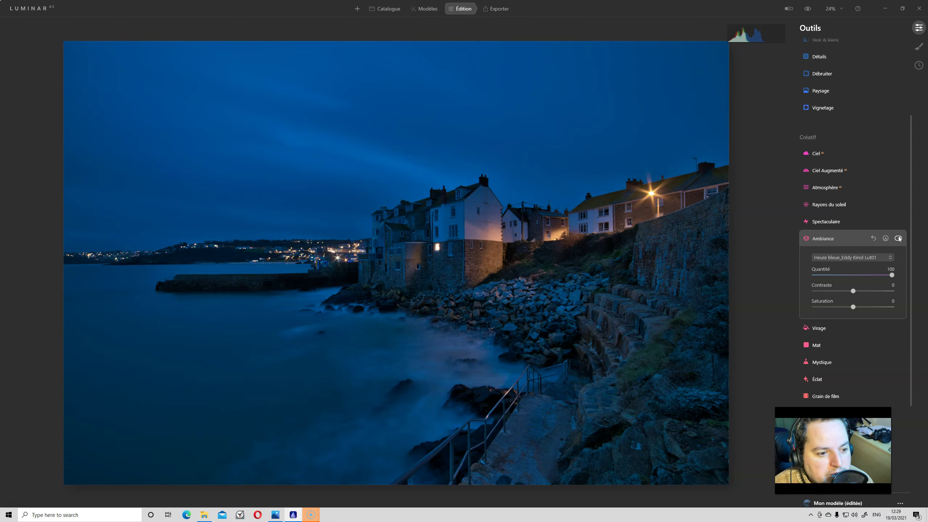
left_click(881, 257)
left_click(873, 271)
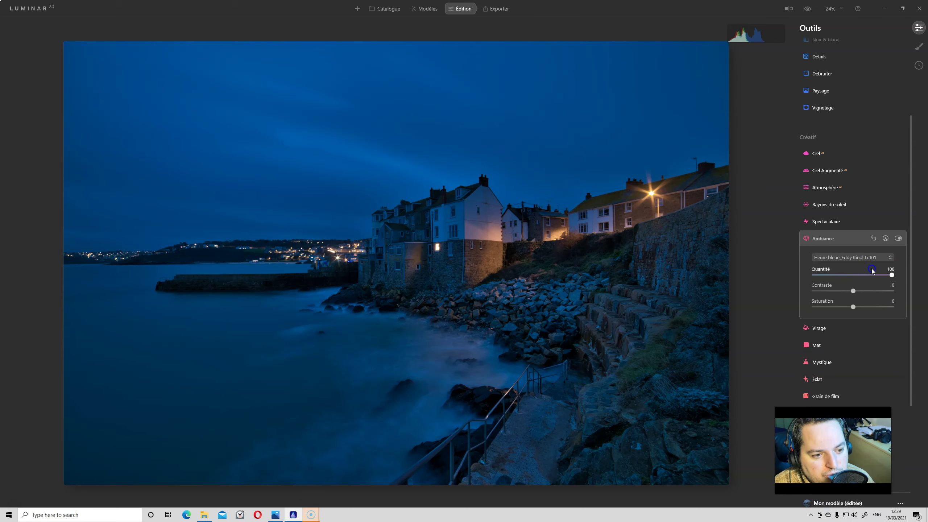
Load Lut02.cube into Ambiance and lower its amount to 71.
left_click(109, 60)
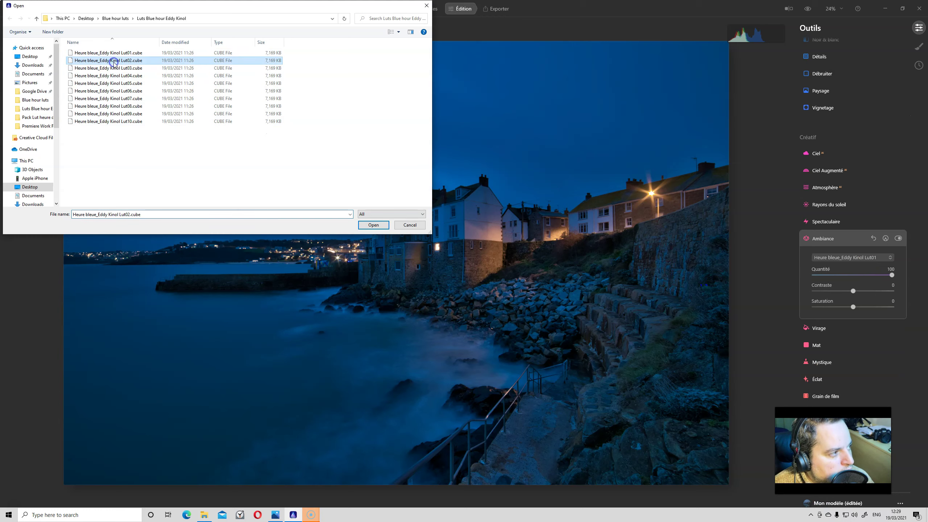
left_click(382, 227)
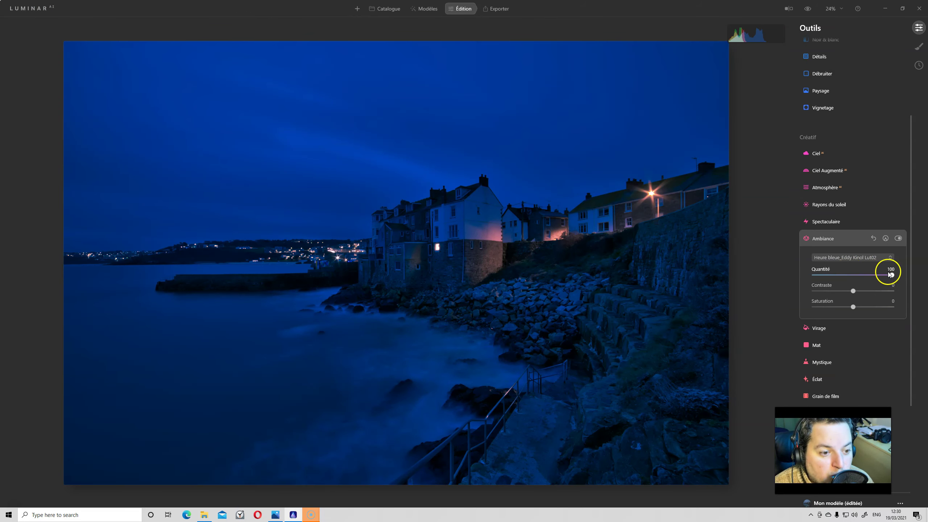
mouse_move(892, 275)
left_mouse_down()
mouse_move(790, 282)
mouse_move(877, 275)
mouse_move(825, 291)
left_mouse_up()
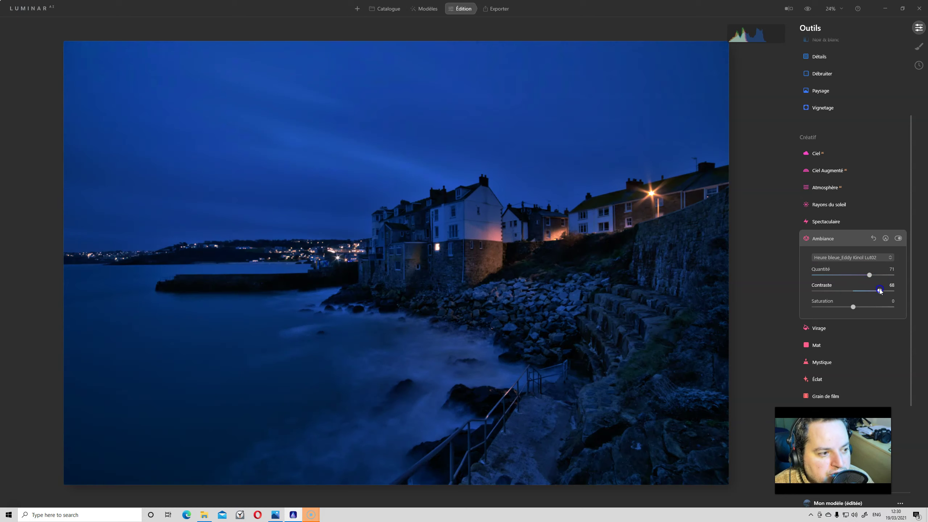
Test saturation, then reset Ambiance contrast and saturation to 0 and reopen custom LUT loading.
double_click(825, 291)
left_click_drag(853, 307, 882, 308)
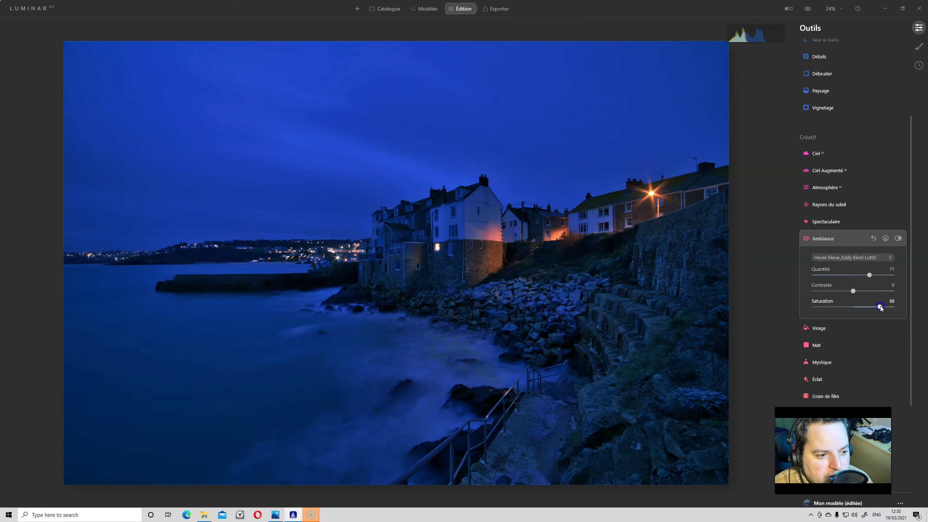
left_click_drag(816, 309, 893, 305)
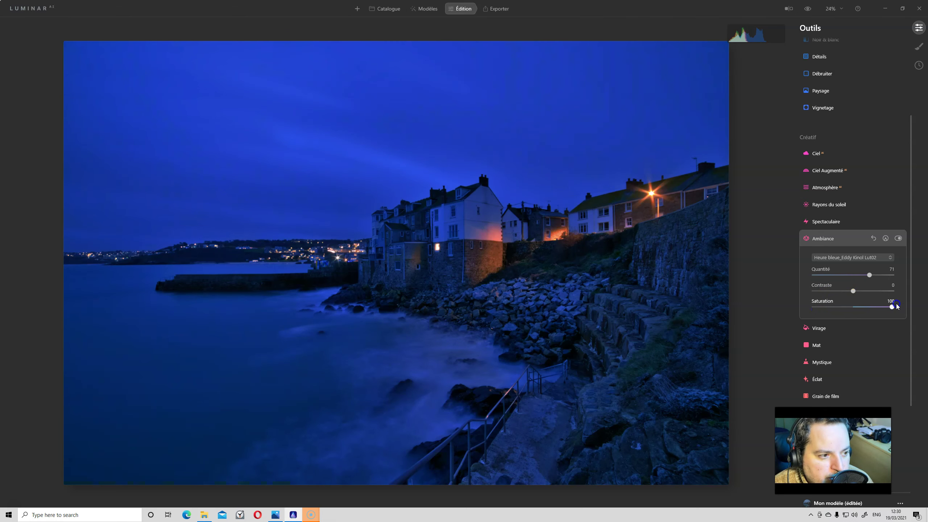
double_click(891, 308)
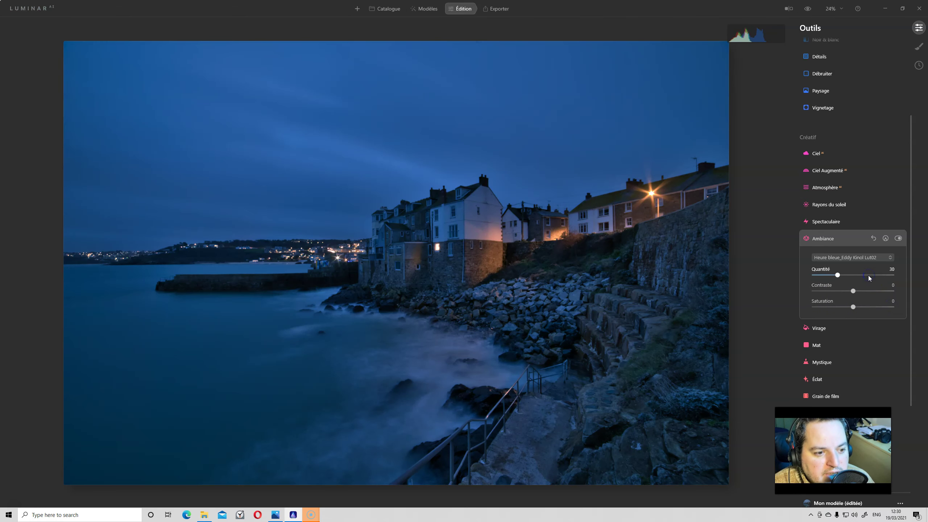
left_click(870, 258)
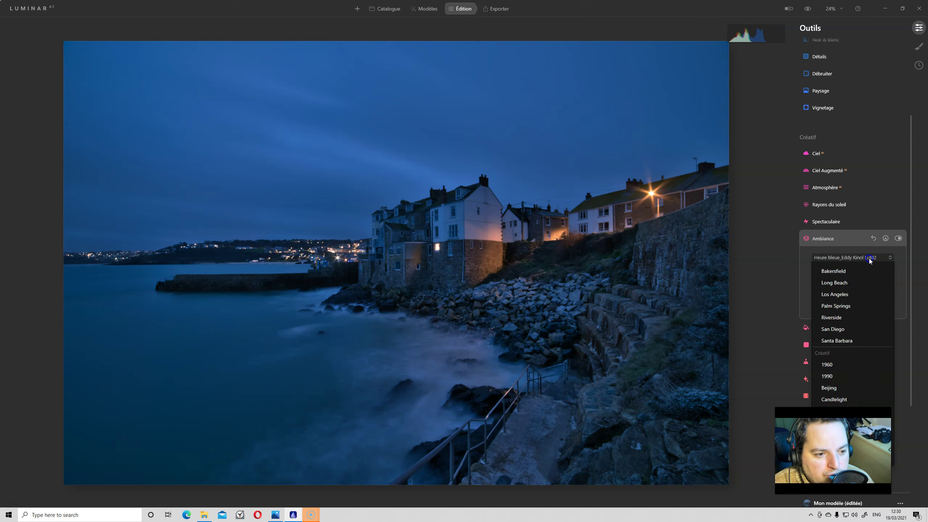
left_click(862, 272)
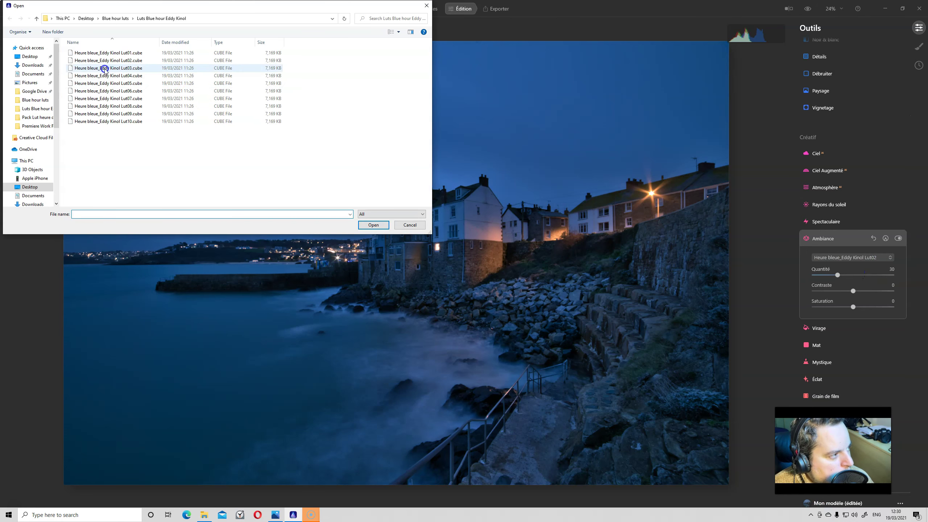
Load Lut03.cube into Ambiance, sweep its amount, and settle at 40.
double_click(104, 69)
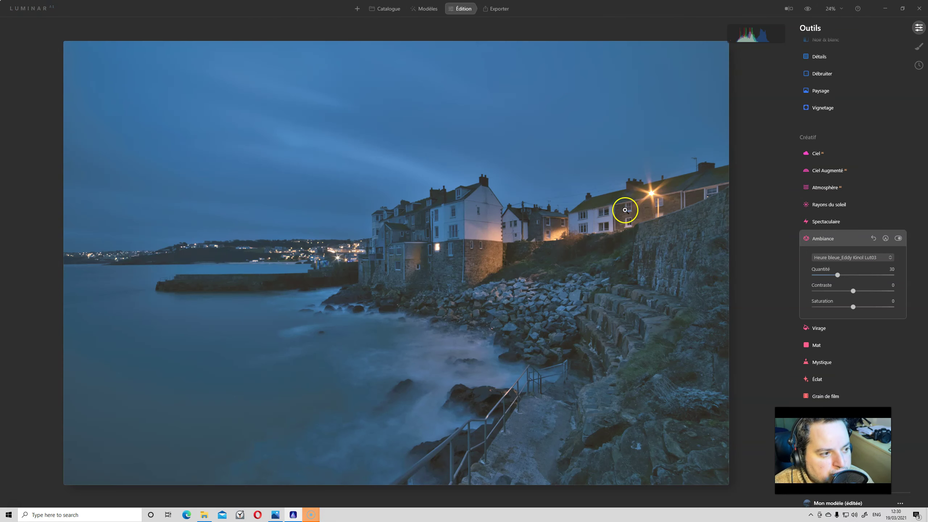
mouse_move(838, 276)
left_mouse_down()
mouse_move(819, 276)
mouse_move(901, 278)
left_mouse_up()
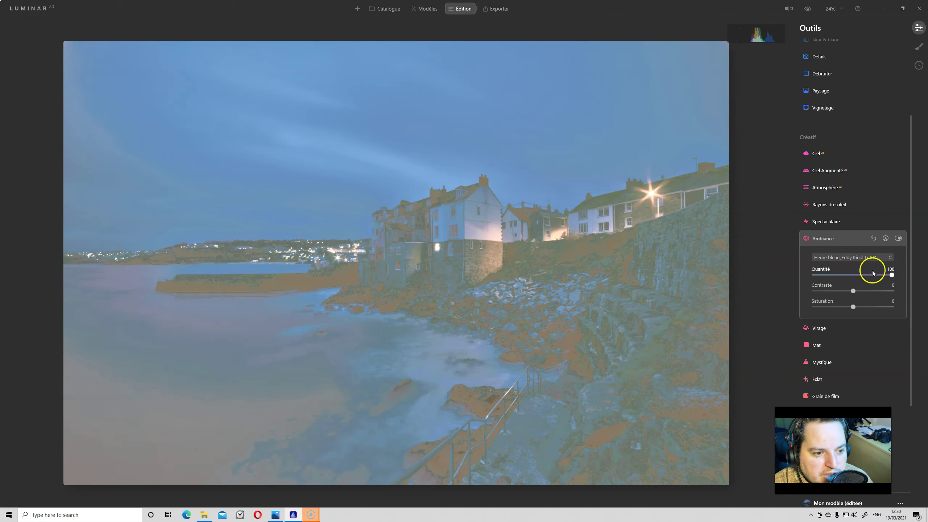
mouse_move(891, 276)
left_mouse_down()
mouse_move(815, 276)
mouse_move(840, 273)
left_mouse_up()
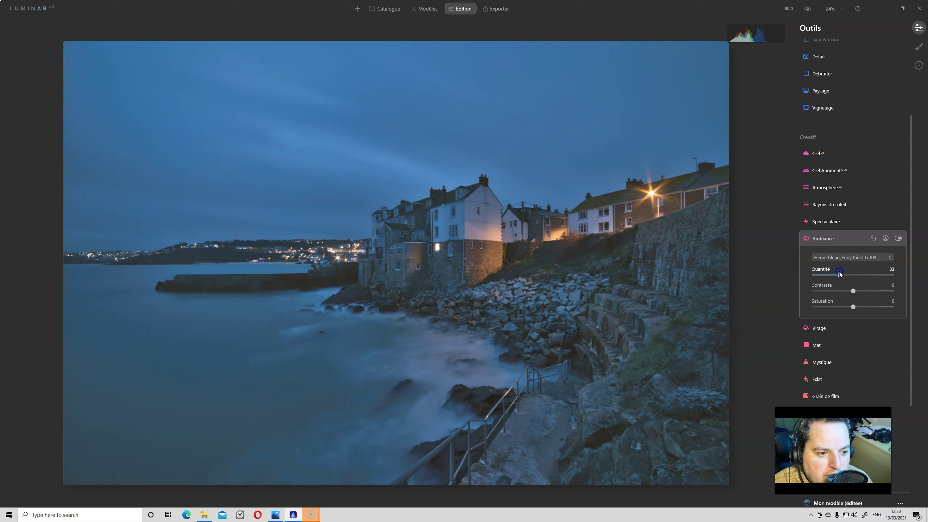
left_click_drag(840, 274, 845, 277)
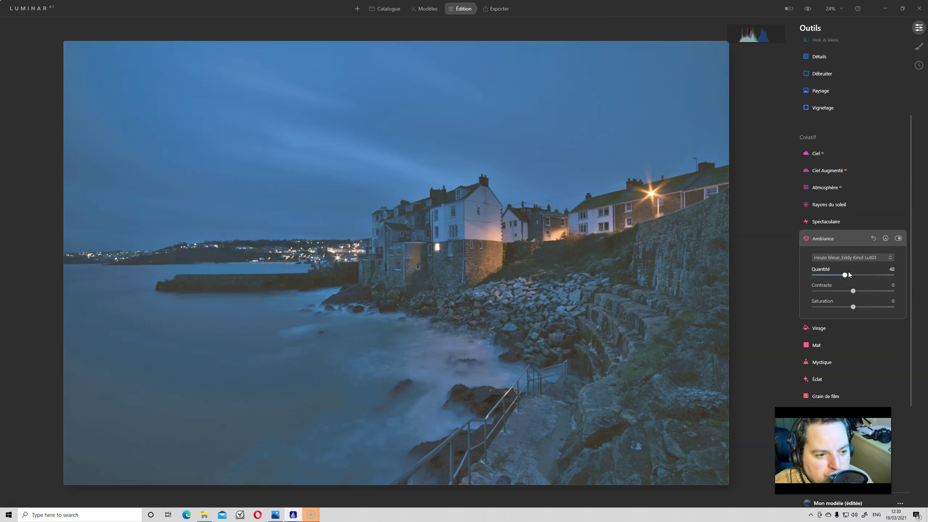
left_click(852, 257)
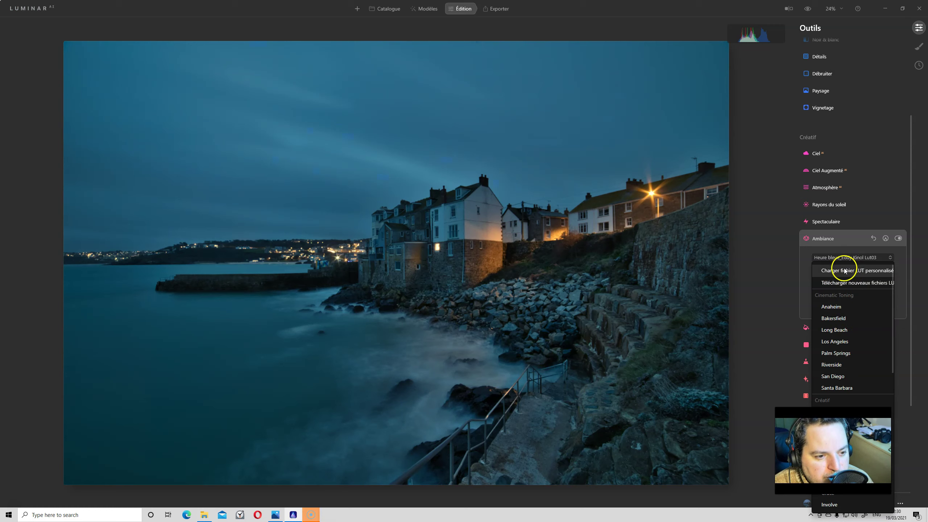
Load Lut04.cube into Ambiance and set its amount to 65.
left_click(837, 270)
double_click(172, 75)
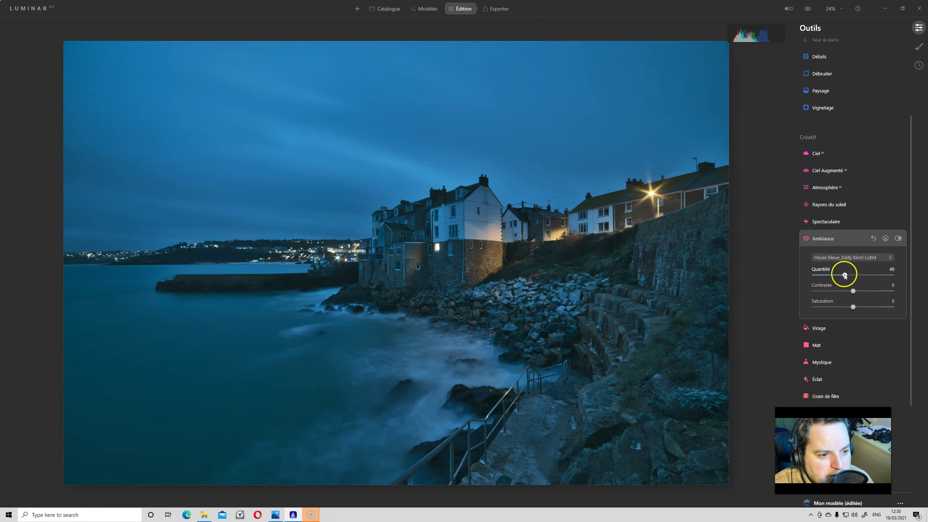
mouse_move(844, 275)
left_mouse_down()
mouse_move(816, 280)
mouse_move(865, 282)
left_mouse_up()
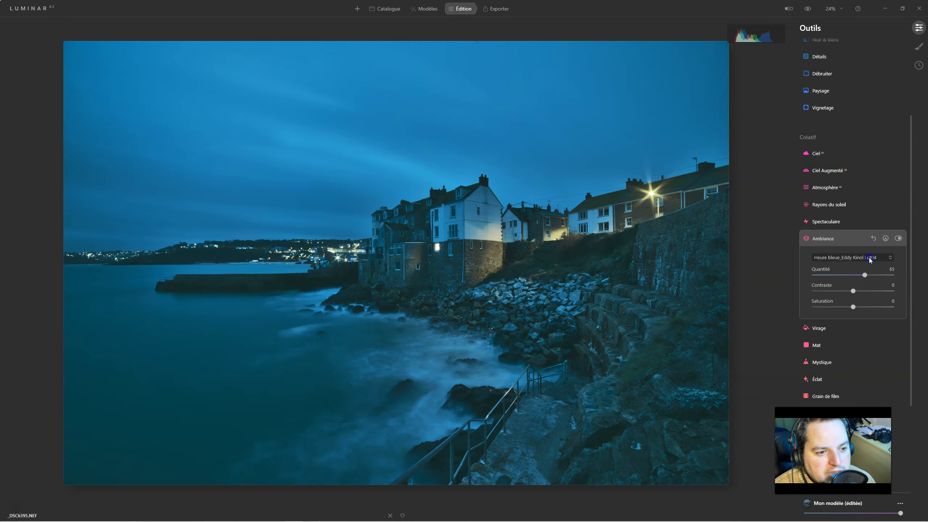
Load Lut05.cube into Ambiance at amount 85 and compare it on and off.
left_click(869, 258)
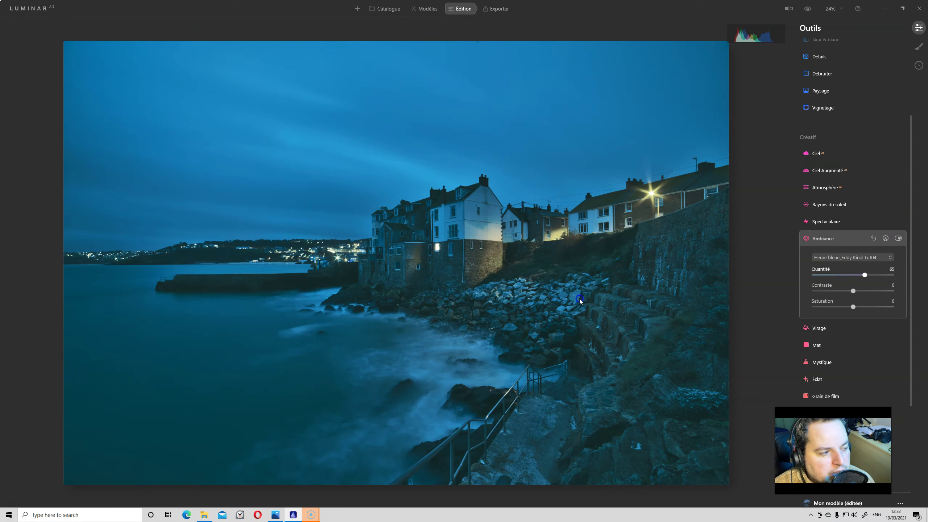
double_click(128, 83)
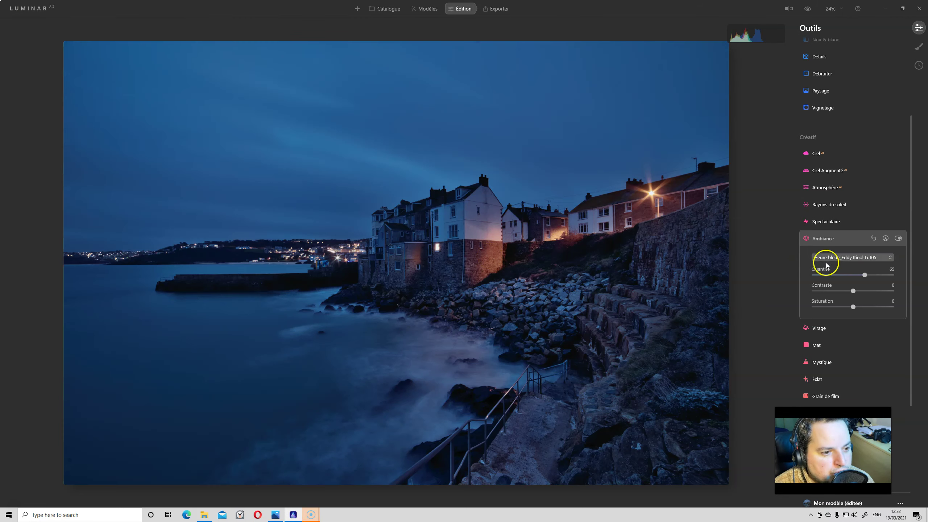
mouse_move(865, 275)
left_mouse_down()
mouse_move(812, 277)
mouse_move(880, 277)
left_mouse_up()
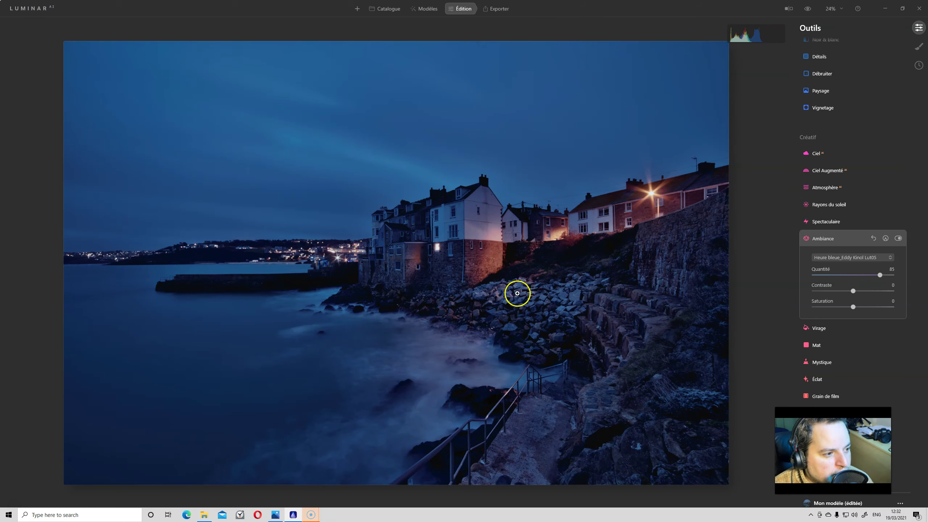
left_click(897, 238)
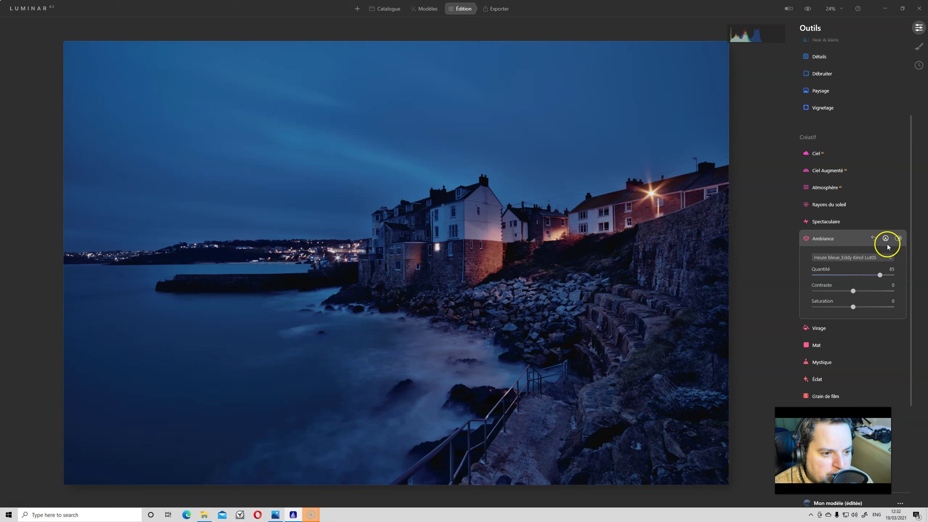
left_click(898, 238)
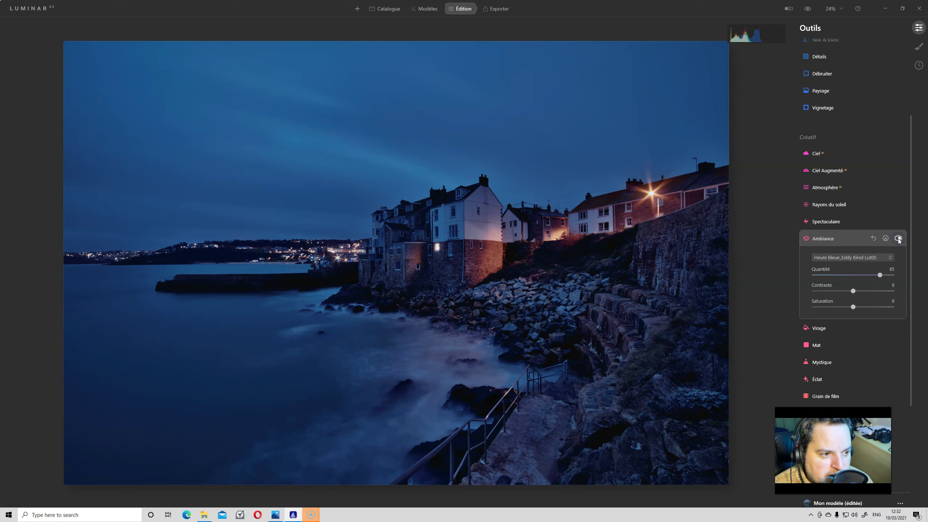
Load Lut06.cube into Ambiance and compare the effect on and off.
left_click(857, 258)
left_click(857, 270)
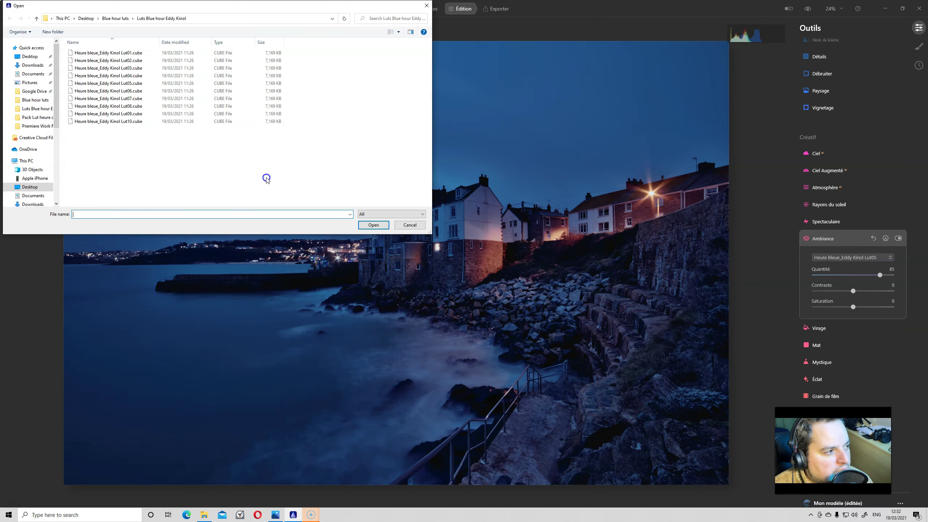
double_click(99, 91)
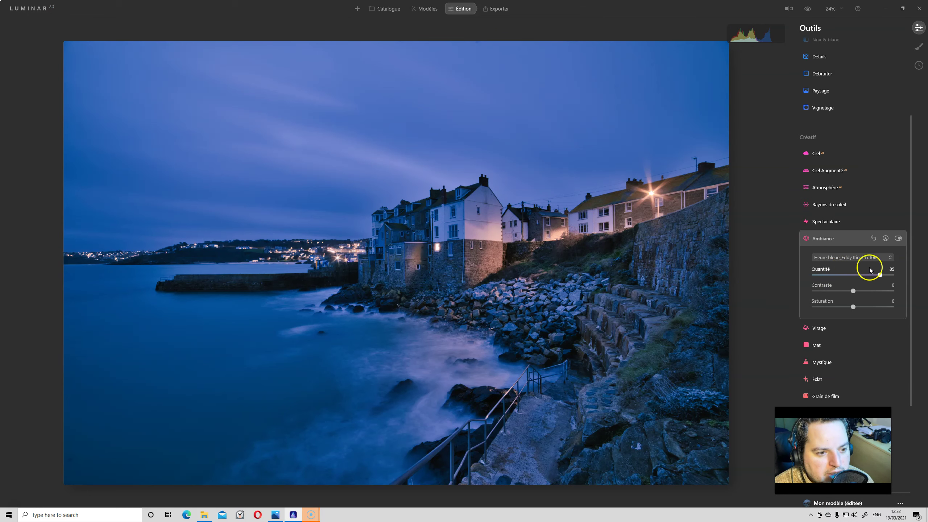
mouse_move(870, 271)
left_mouse_down()
mouse_move(800, 274)
mouse_move(914, 275)
mouse_move(824, 280)
mouse_move(892, 275)
left_mouse_up()
left_click(899, 239)
left_click(898, 239)
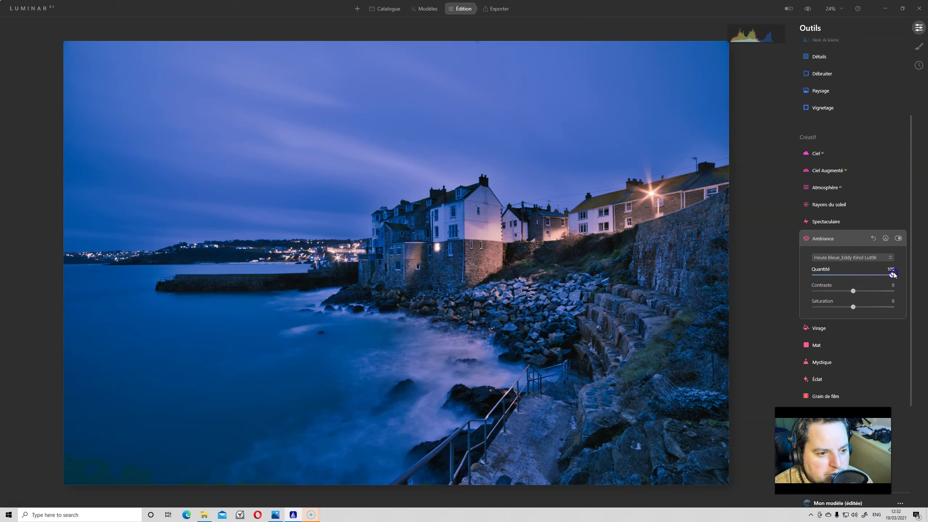
Set Ambiance amount 73, contrast 32 and saturation 21.
left_click_drag(894, 275, 846, 278)
left_click(872, 275)
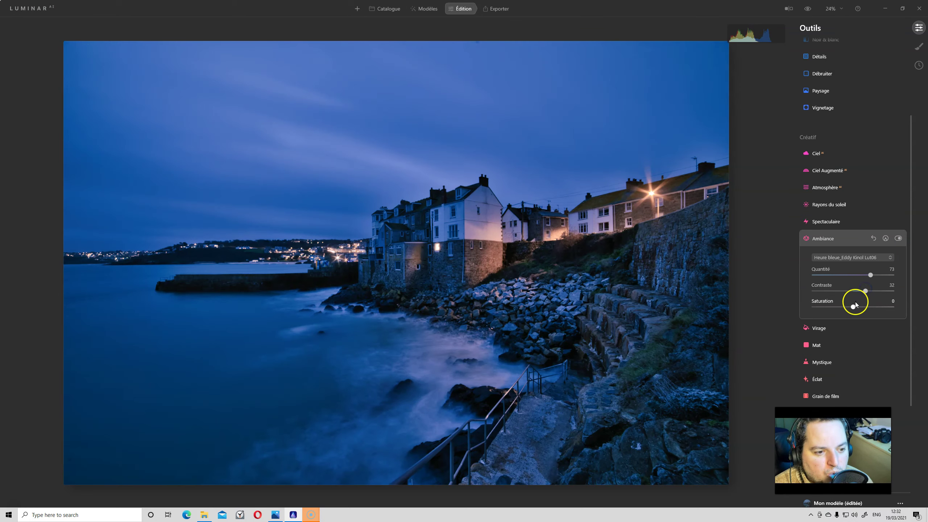
left_click_drag(855, 305, 863, 309)
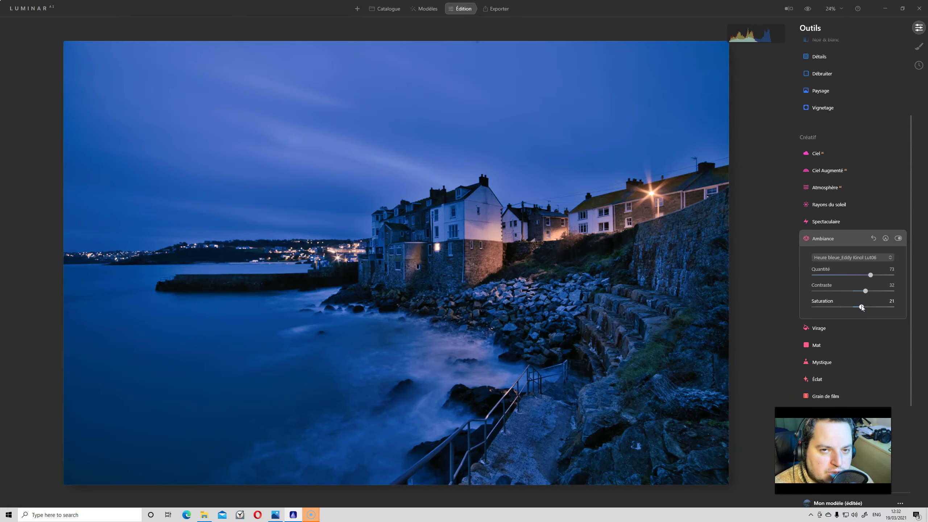
Load Lut07.cube, reset contrast and saturation to 0, and set the amount to 100.
left_click(885, 256)
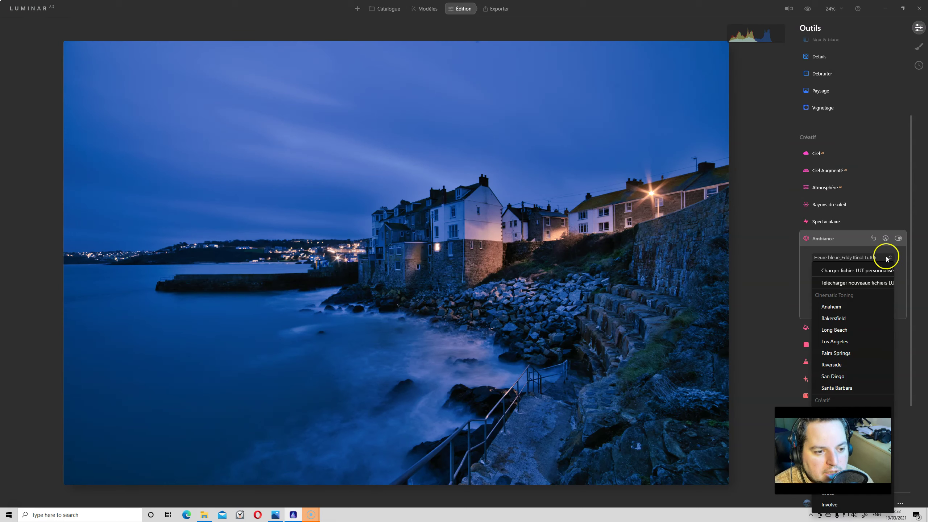
left_click(885, 257)
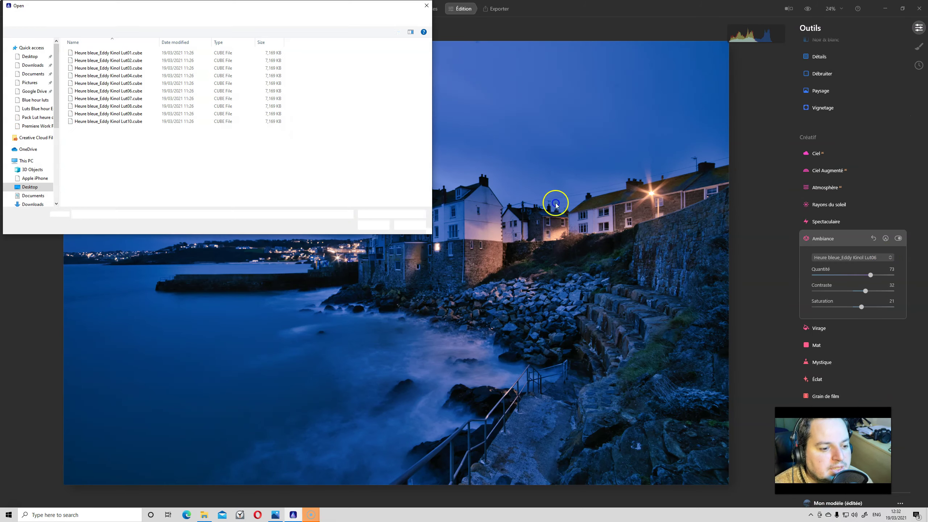
double_click(132, 99)
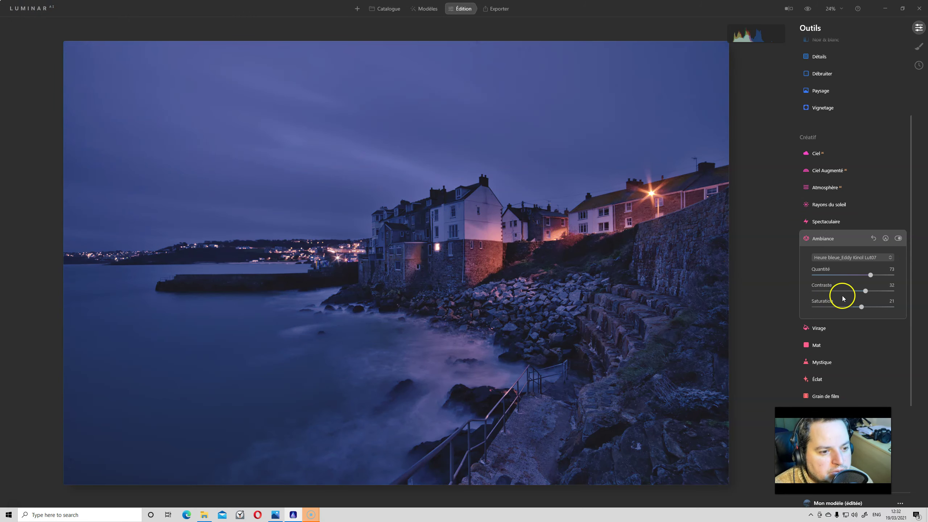
left_click(865, 291)
double_click(862, 308)
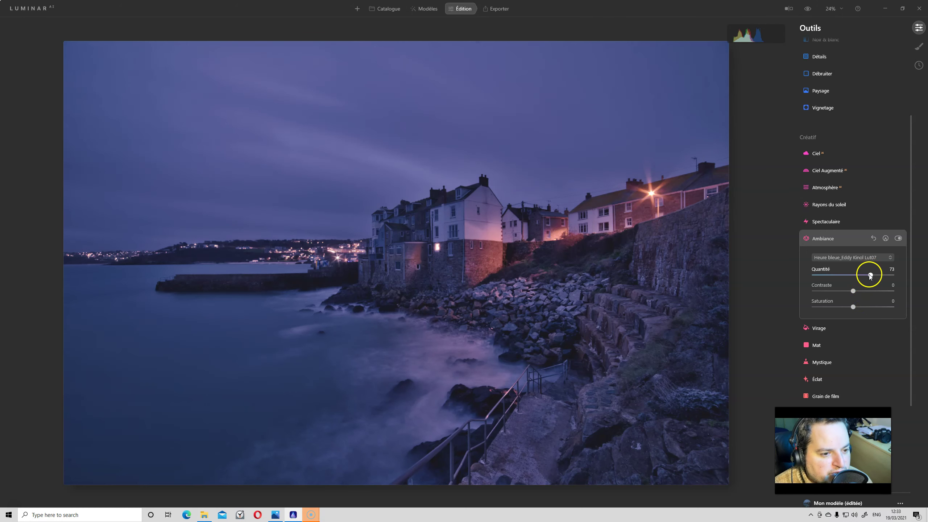
left_click_drag(817, 277, 906, 269)
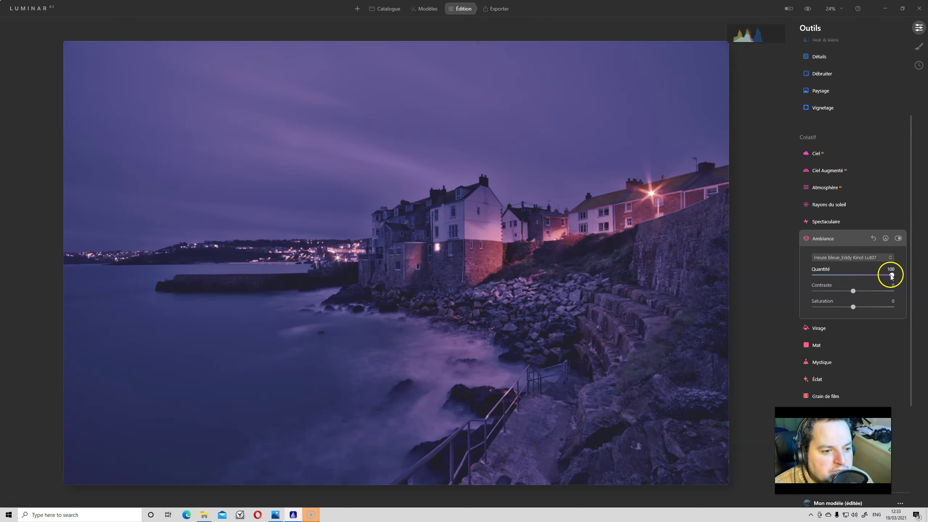
left_click_drag(850, 277, 895, 274)
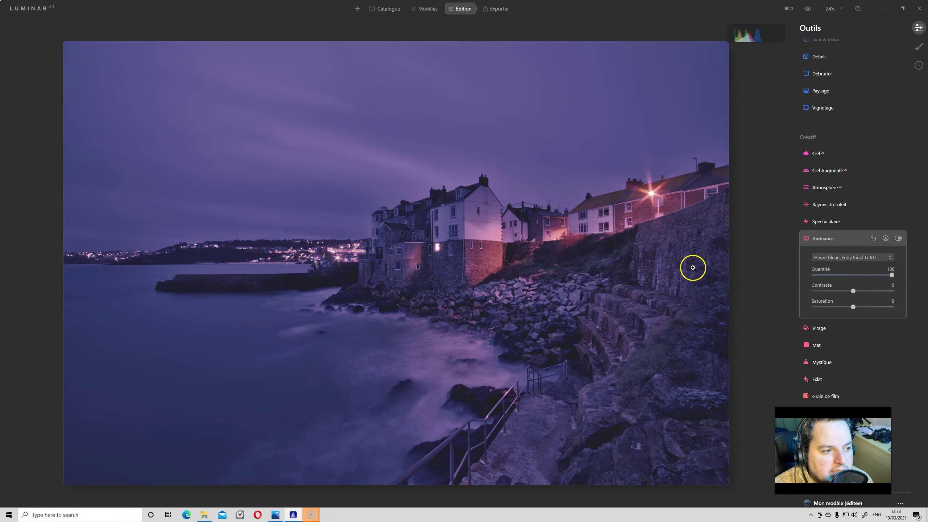
Try the teal Lut08.cube in Ambiance around amount 81, comparing it on and off.
left_click(867, 257)
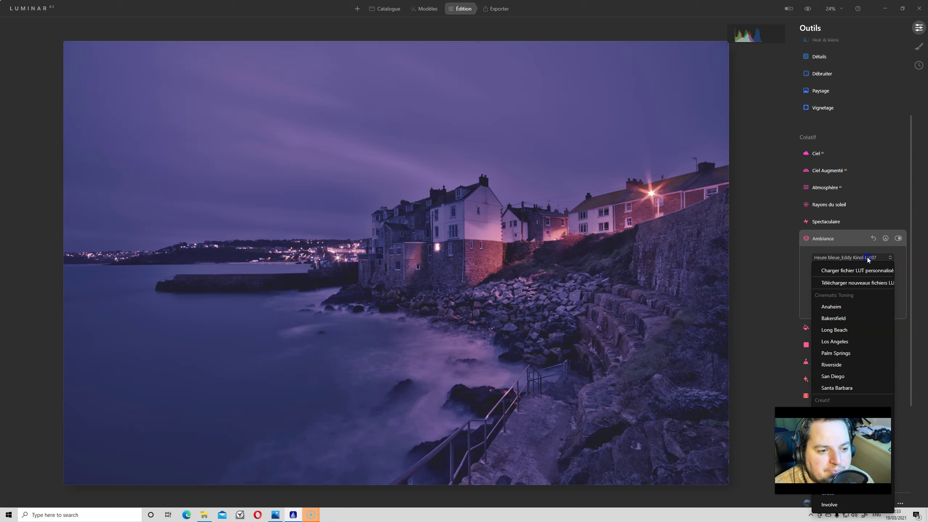
left_click(863, 268)
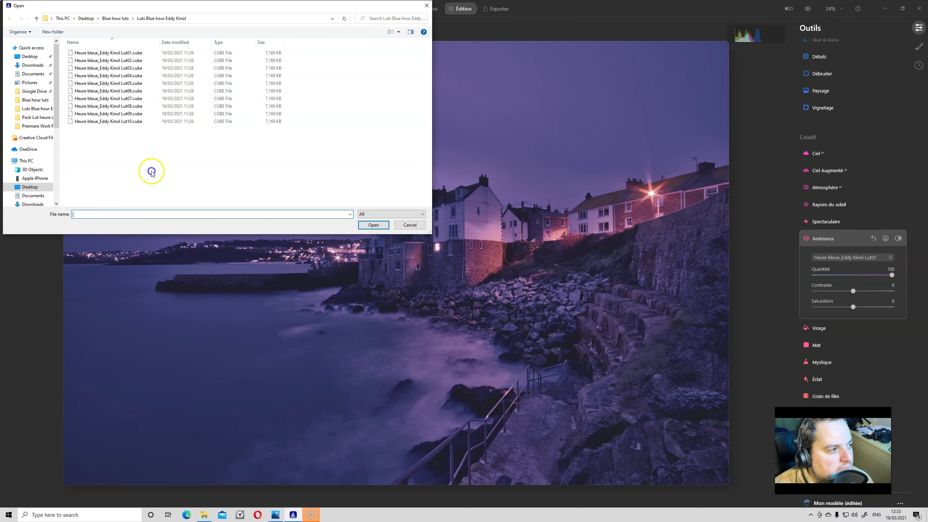
double_click(118, 107)
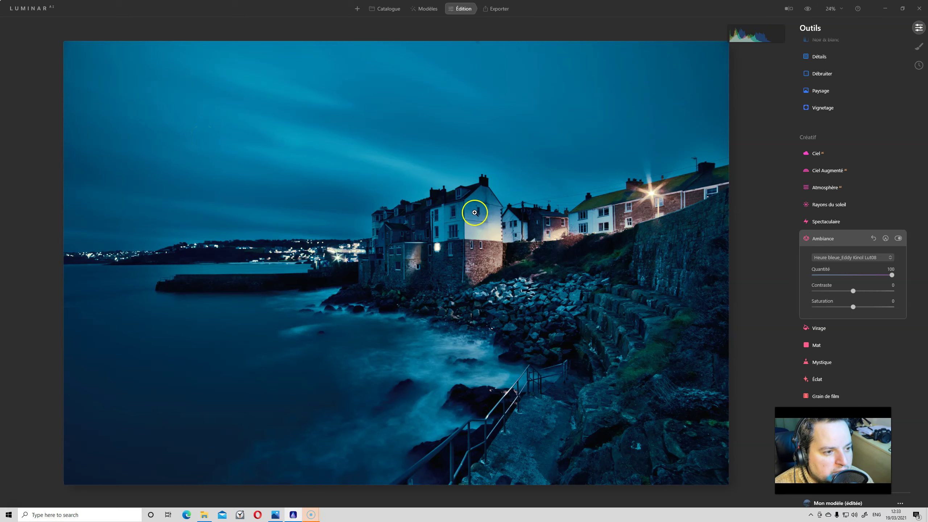
left_click(899, 238)
left_click(899, 238)
left_click_drag(892, 275, 865, 276)
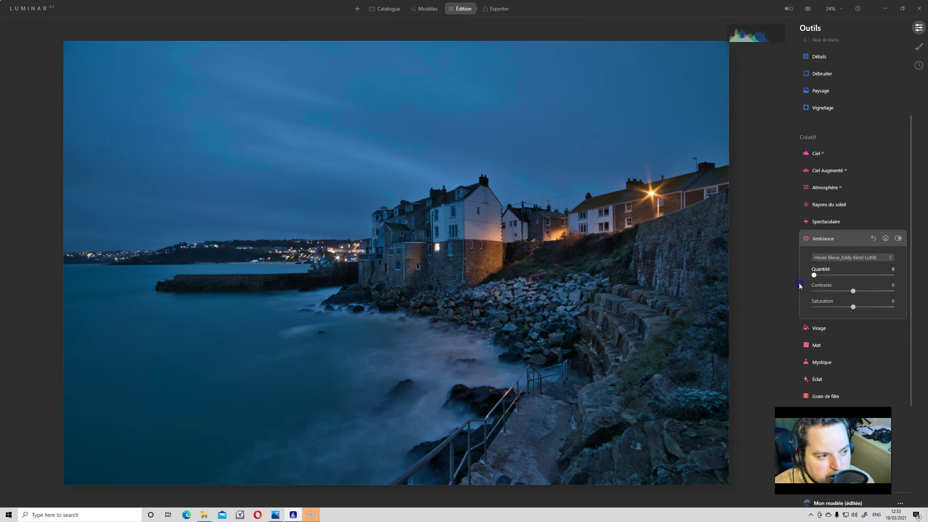
left_click_drag(880, 274, 877, 275)
left_click(898, 238)
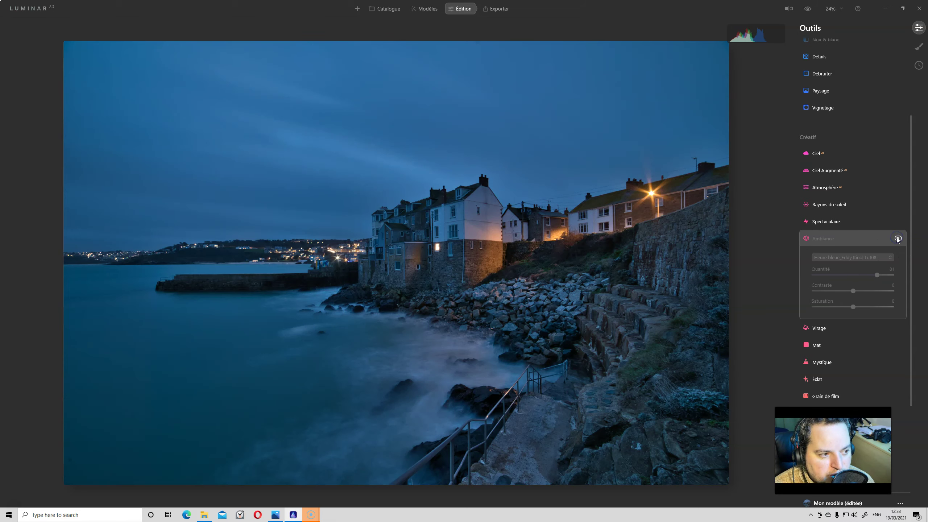
left_click(898, 238)
Load Lut09.cube into Ambiance and set its amount to 78.
left_click(858, 258)
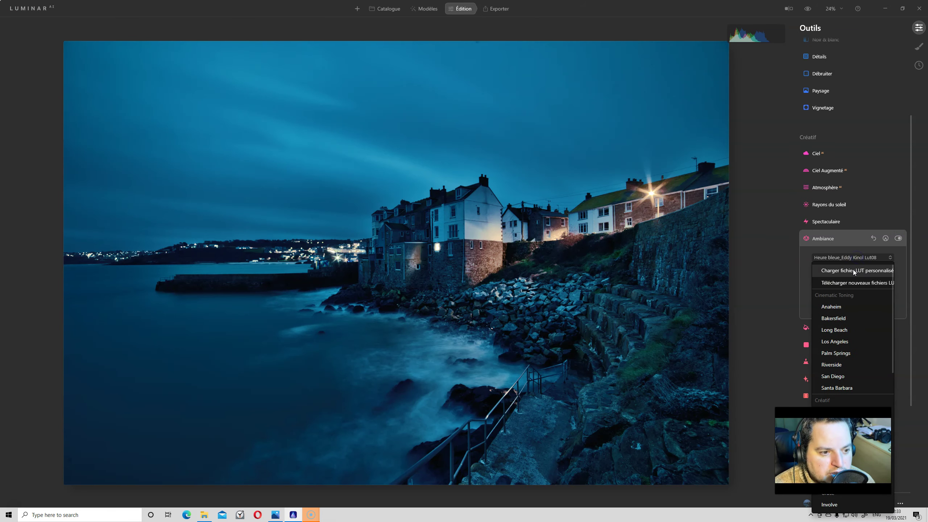
left_click(119, 118)
double_click(121, 117)
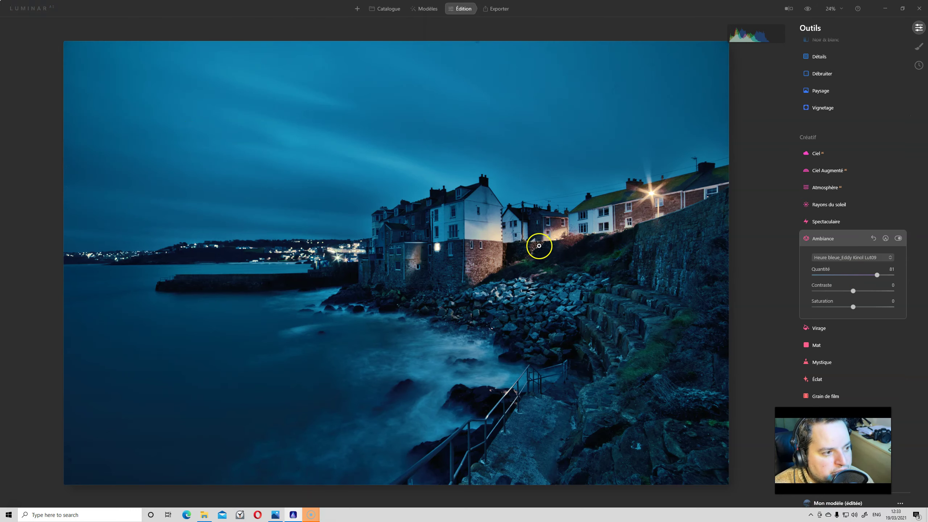
left_click(827, 277)
left_click_drag(827, 277, 873, 277)
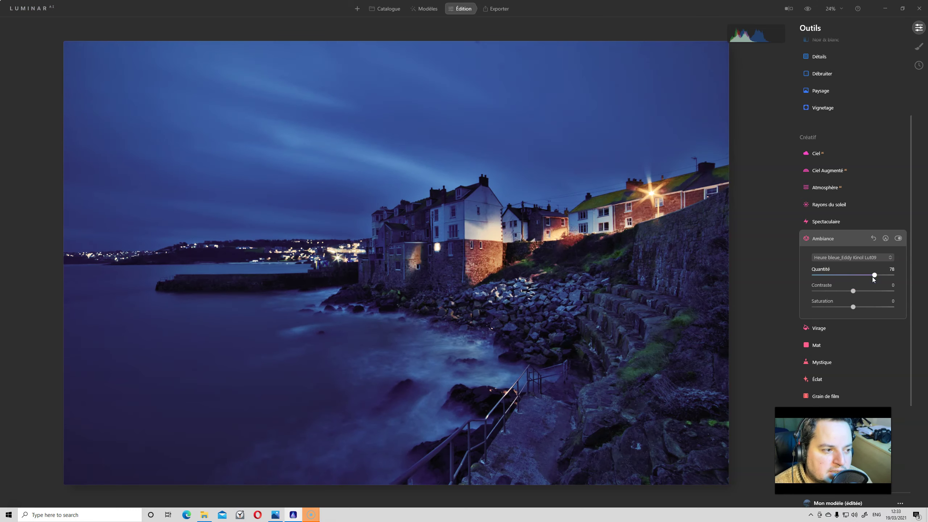
left_click(898, 238)
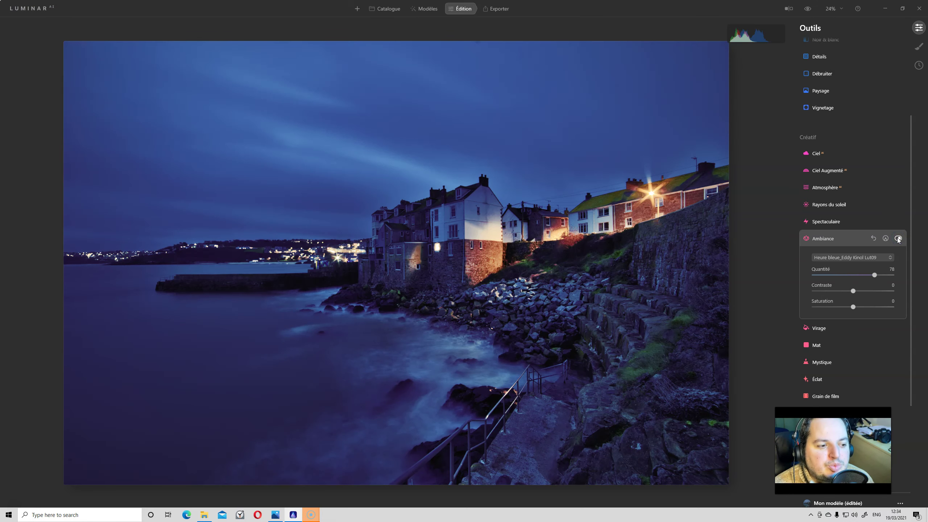
Load Lut10.cube into Ambiance, lower its amount to 30, and neutralize contrast and saturation.
left_click(840, 258)
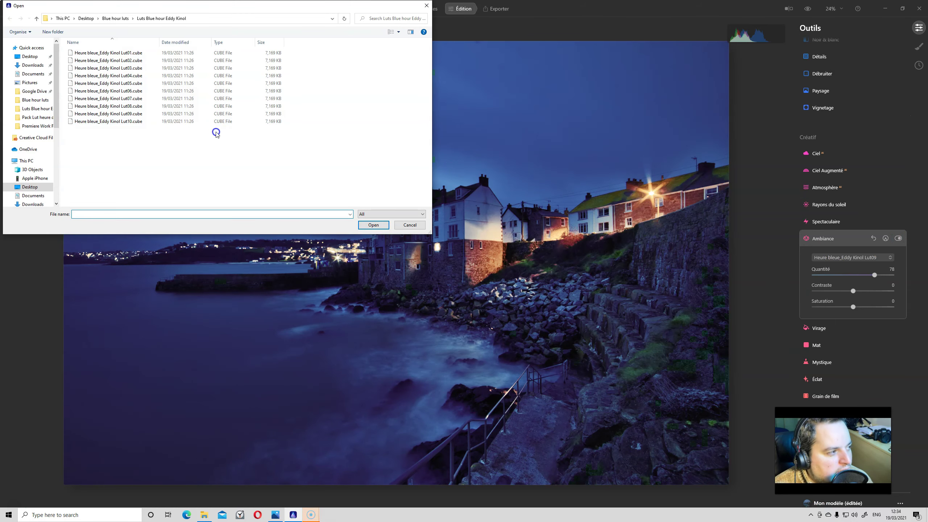
double_click(137, 121)
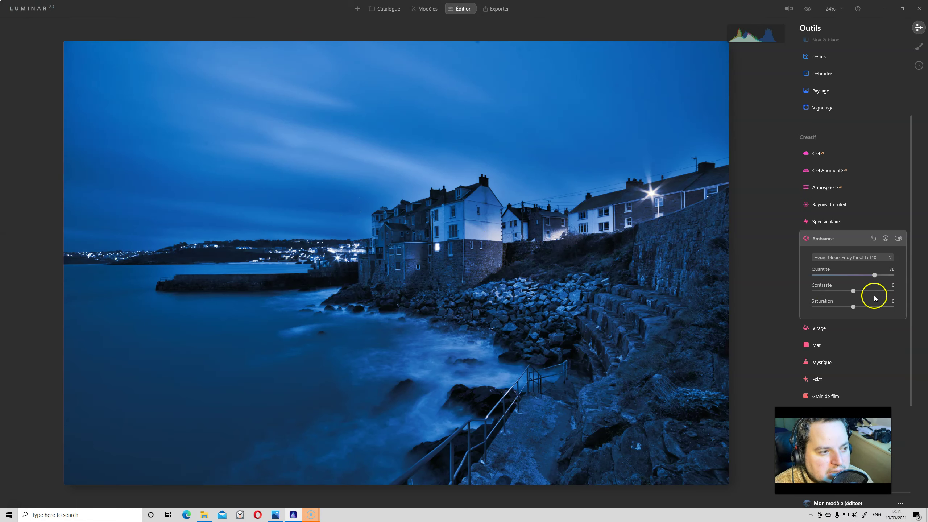
mouse_move(878, 275)
left_mouse_down()
mouse_move(890, 273)
mouse_move(794, 274)
mouse_move(889, 270)
left_mouse_up()
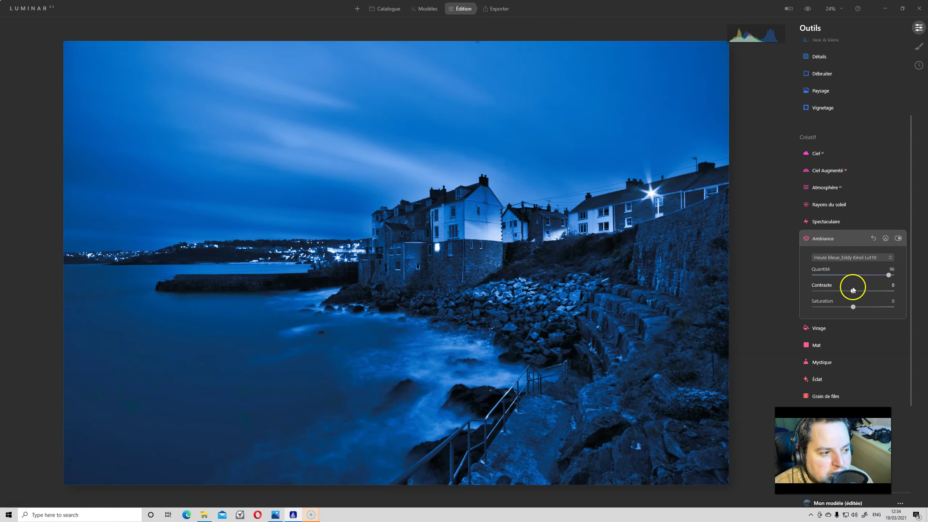
mouse_move(888, 270)
left_mouse_down()
mouse_move(859, 264)
mouse_move(877, 266)
mouse_move(822, 273)
mouse_move(868, 275)
mouse_move(870, 307)
mouse_move(832, 307)
left_mouse_up()
left_click(878, 275)
left_click_drag(865, 275, 843, 275)
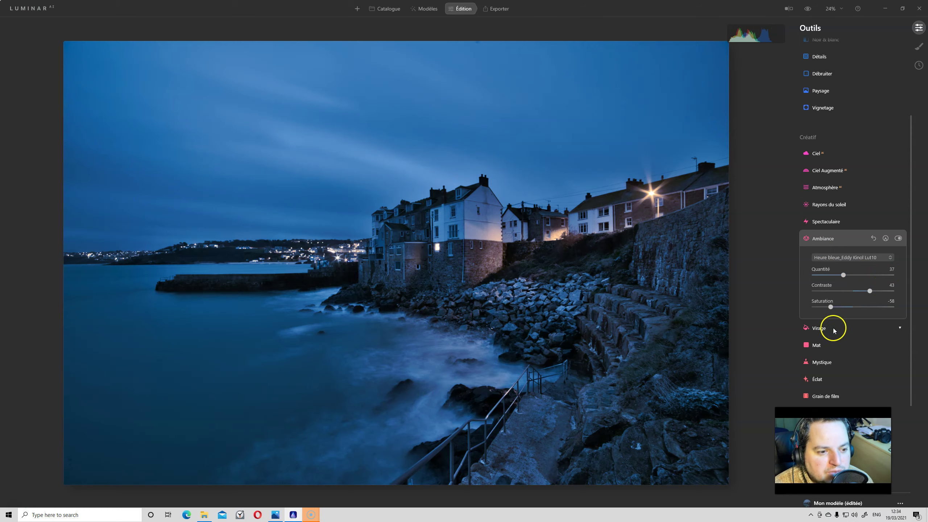
mouse_move(831, 306)
left_mouse_down()
mouse_move(853, 306)
mouse_move(853, 290)
left_mouse_up()
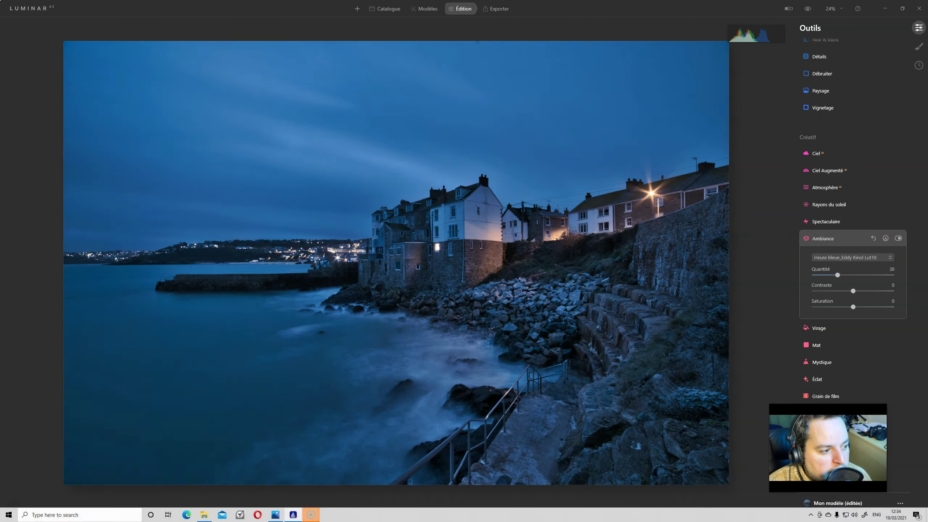
Load the Heure bleue Lut08.cube LUT into Ambiance.
left_click(871, 257)
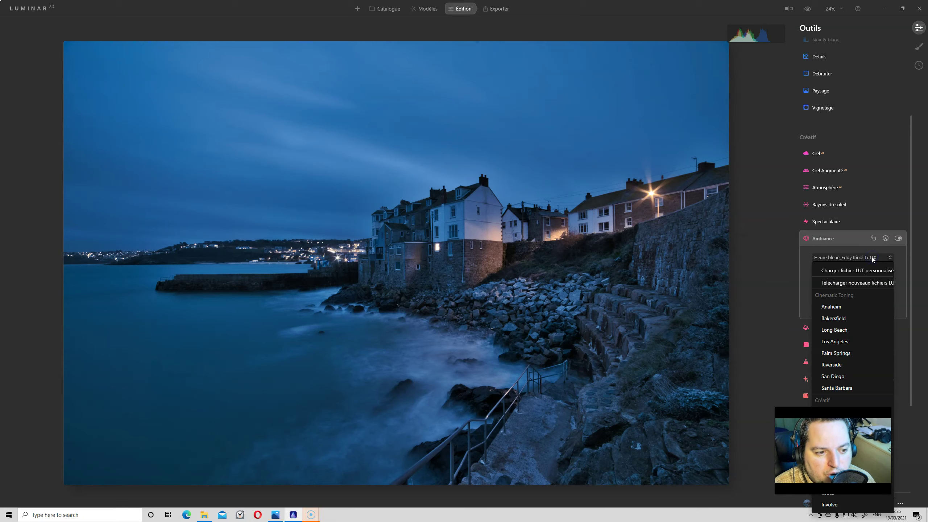
left_click(869, 271)
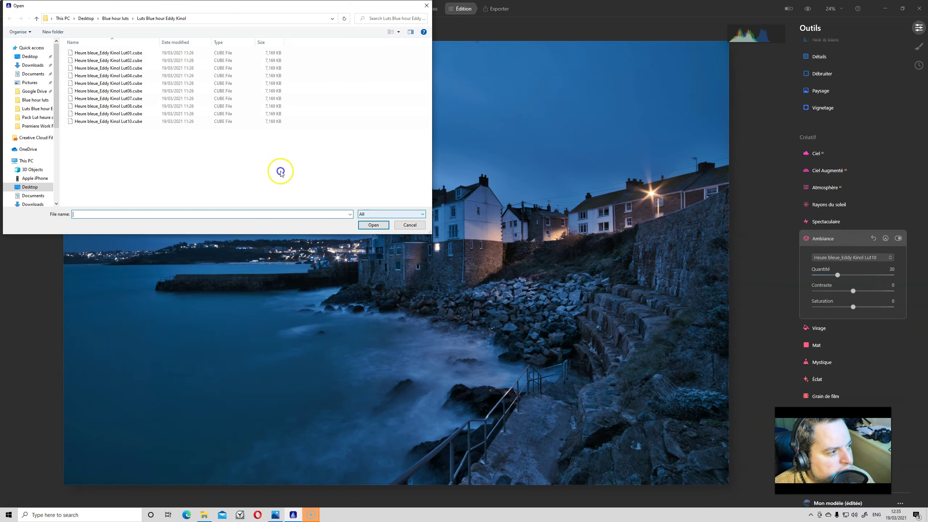
double_click(117, 105)
mouse_move(837, 275)
left_mouse_down()
mouse_move(891, 274)
mouse_move(867, 274)
left_mouse_up()
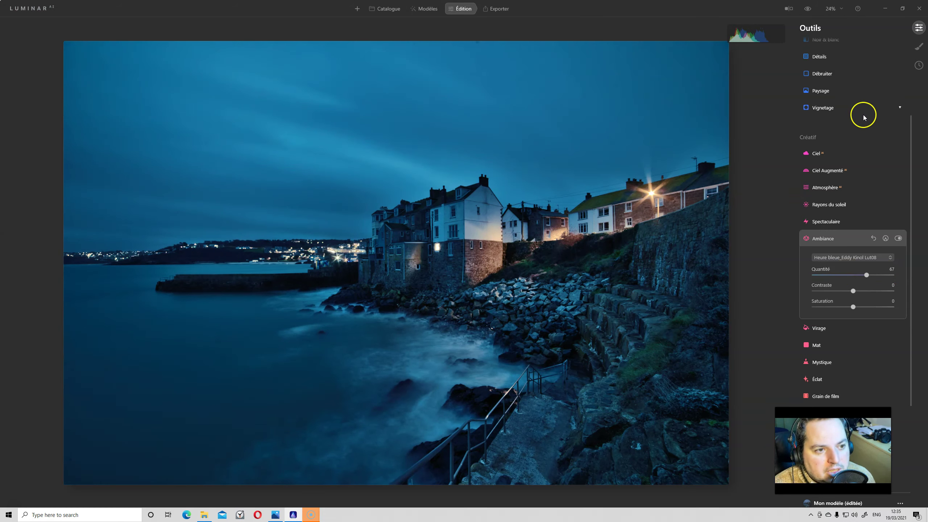
Warm the Lumière white balance temperature to 6282.
scroll(864, 117, "up", 3)
left_click(829, 113)
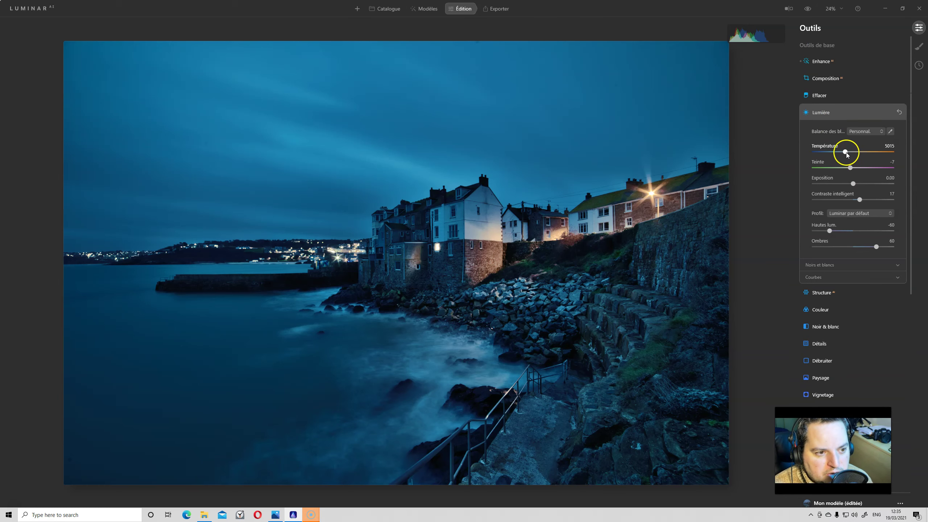
left_click_drag(851, 151, 853, 152)
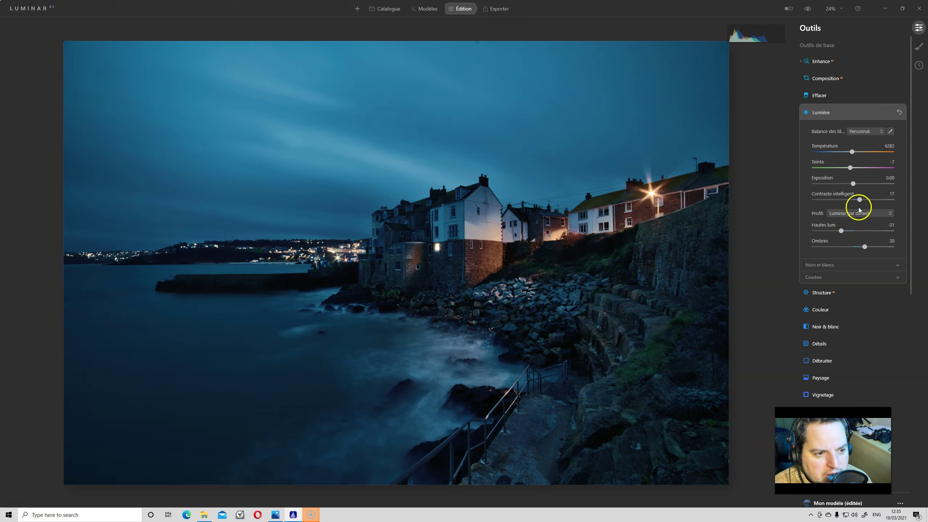
Switch the Ambiance effect off for comparison.
scroll(830, 316, "down", 4)
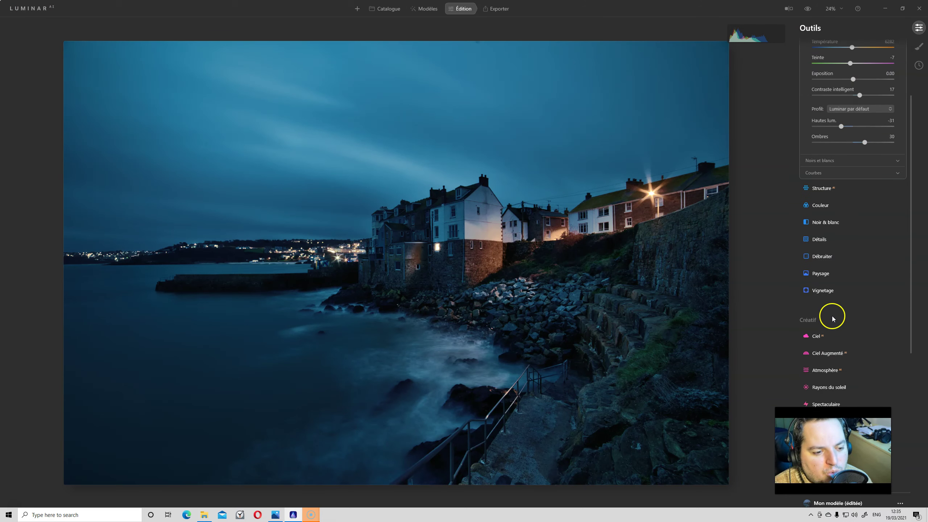
left_click(822, 369)
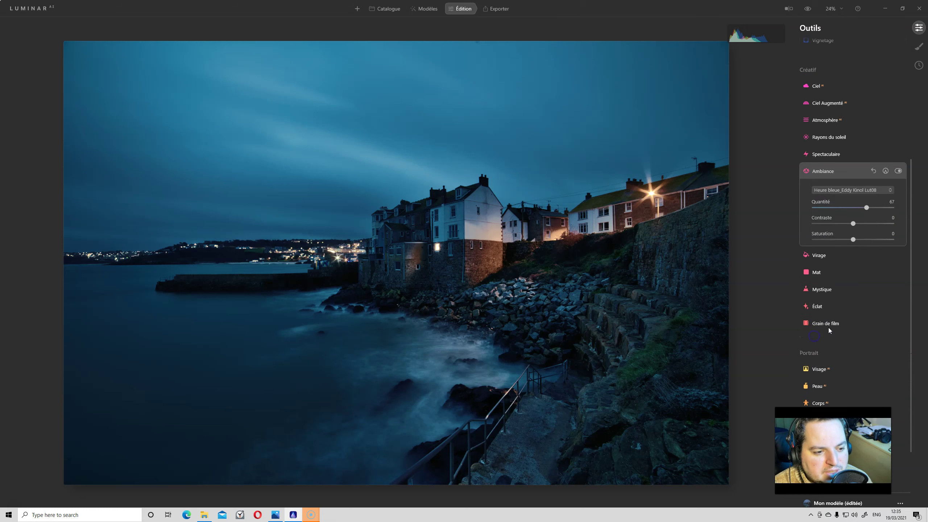
left_click(898, 172)
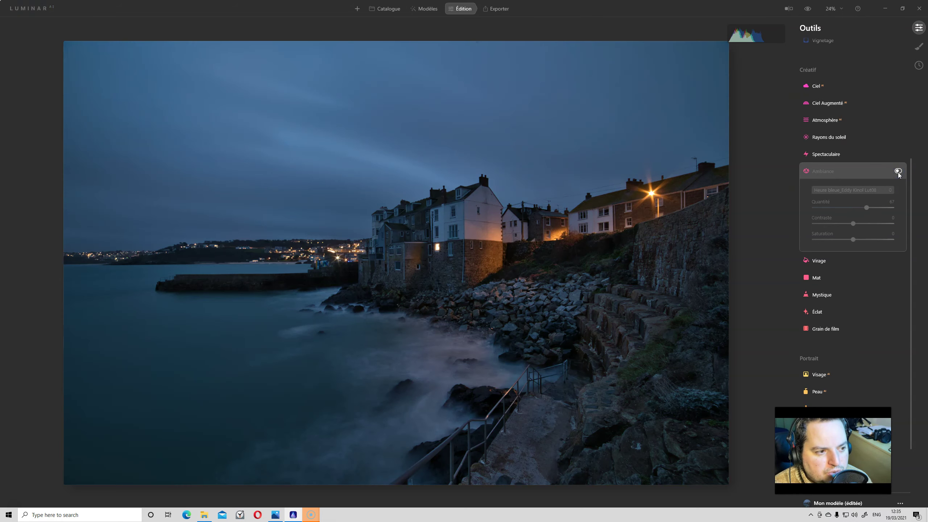
scroll(854, 313, "up", 3)
scroll(854, 308, "up", 2)
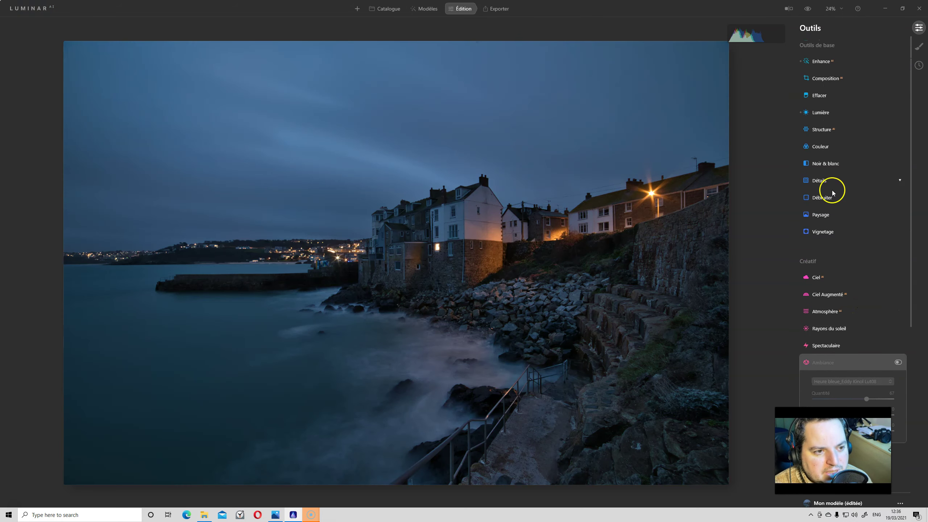
In Lumière, warm the temperature to 9750 with tint 24 and smart contrast 0.
left_click(827, 116)
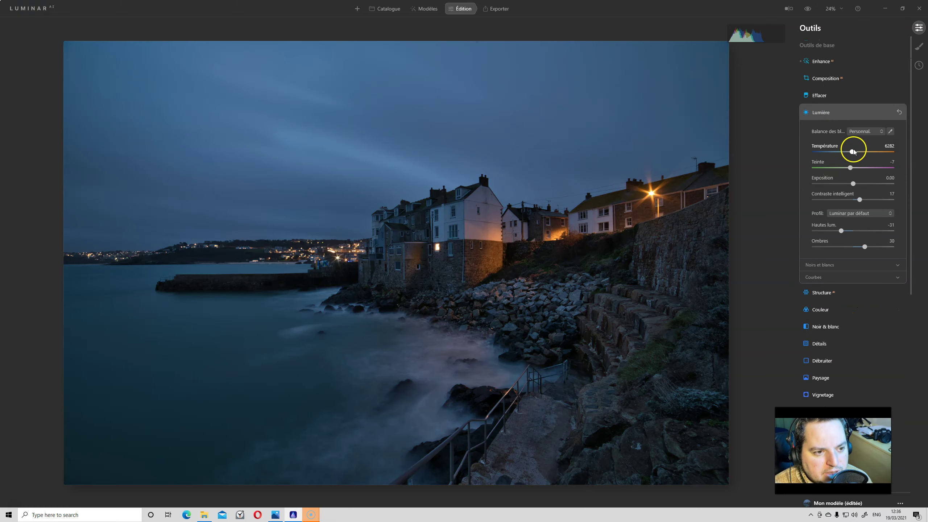
left_click_drag(866, 152, 867, 152)
left_click(858, 167)
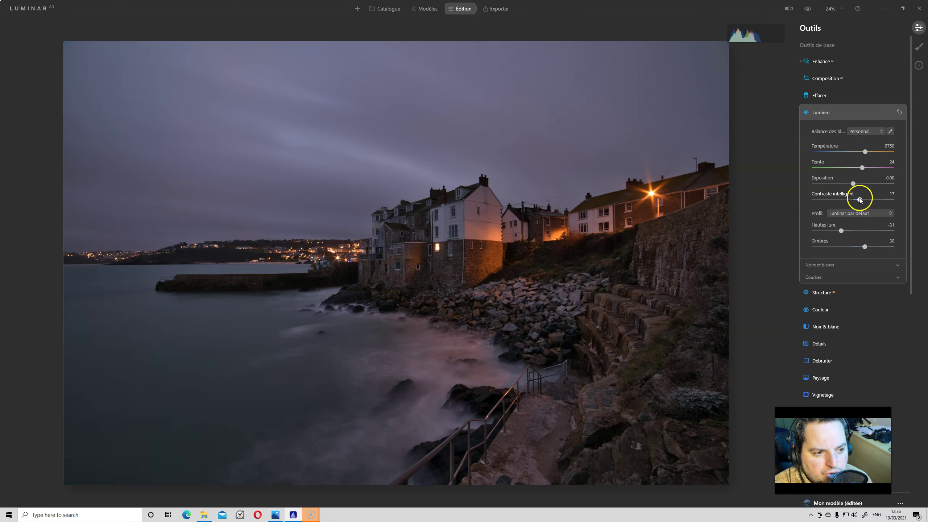
Raise the whites to 47 and the blacks to 78.
left_click(827, 264)
left_click_drag(857, 280, 874, 284)
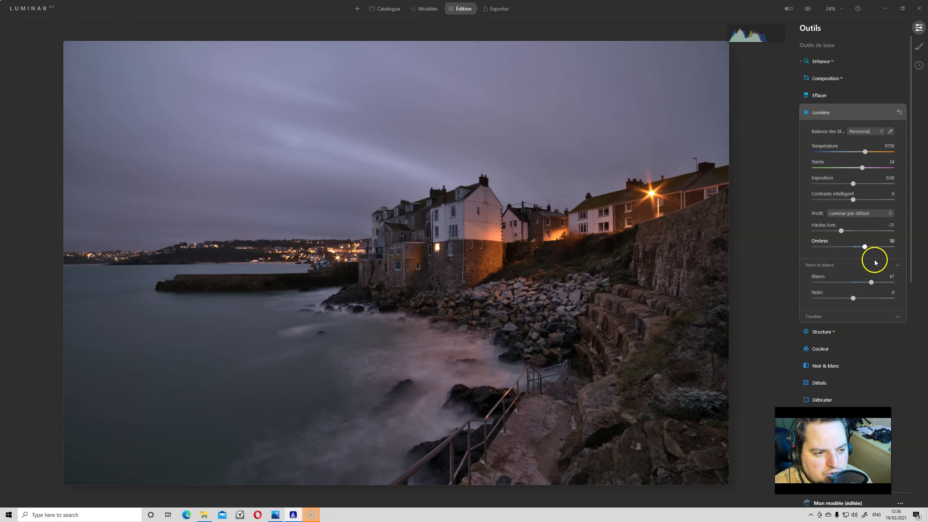
left_click(854, 298)
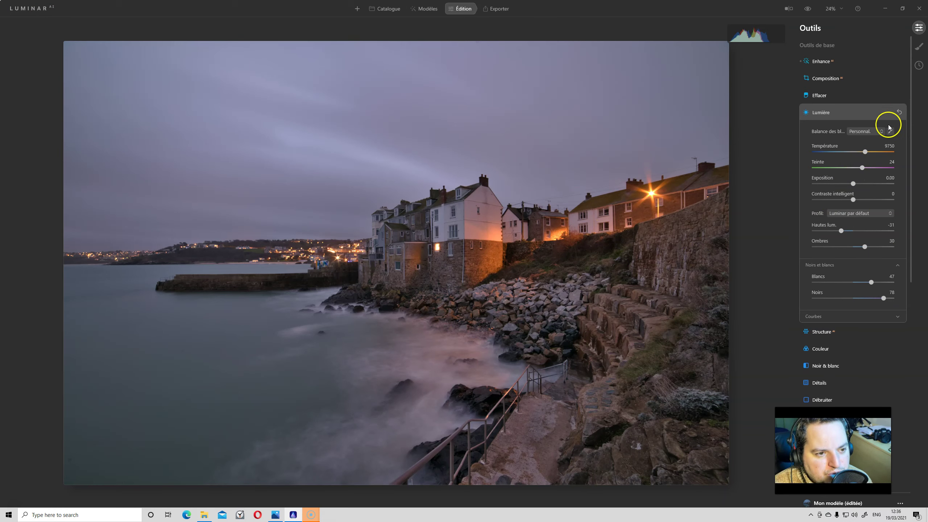
scroll(870, 154, "down", 3)
scroll(861, 176, "down", 3)
scroll(840, 238, "down", 2)
Turn the Lut08 Ambiance look back on at Quantité 53, Contraste 23, Saturation 65, comparing on/off.
left_click(824, 269)
scroll(895, 166, "down", 5)
left_click(898, 103)
left_click(898, 103)
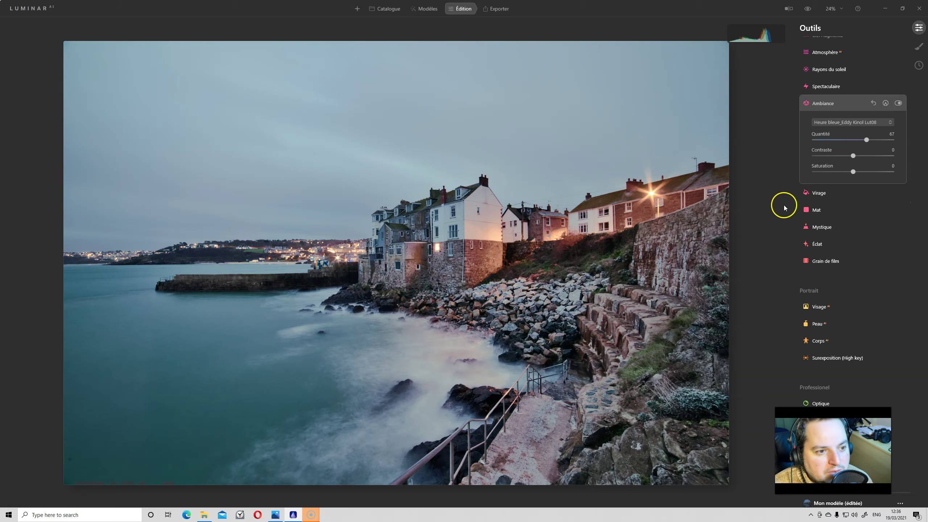
mouse_move(853, 141)
left_mouse_down()
mouse_move(794, 142)
mouse_move(836, 141)
left_mouse_up()
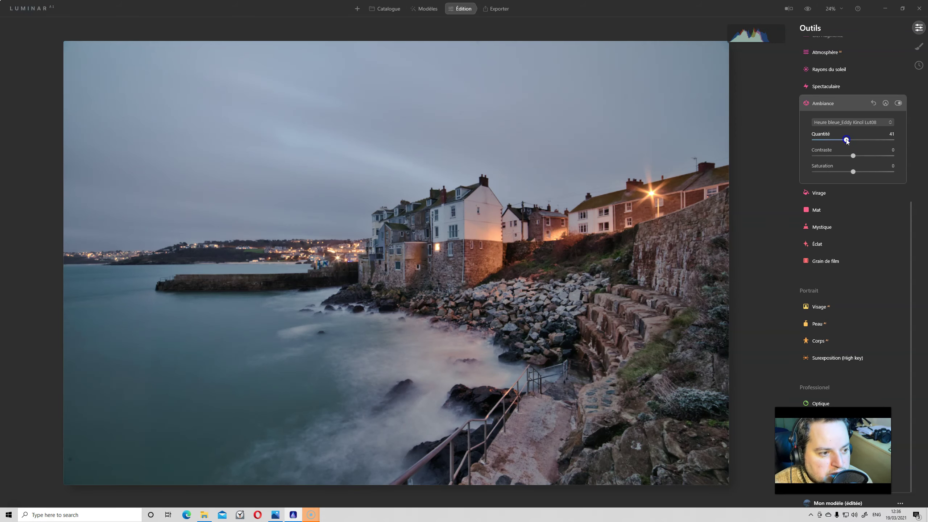
left_click_drag(855, 172, 879, 172)
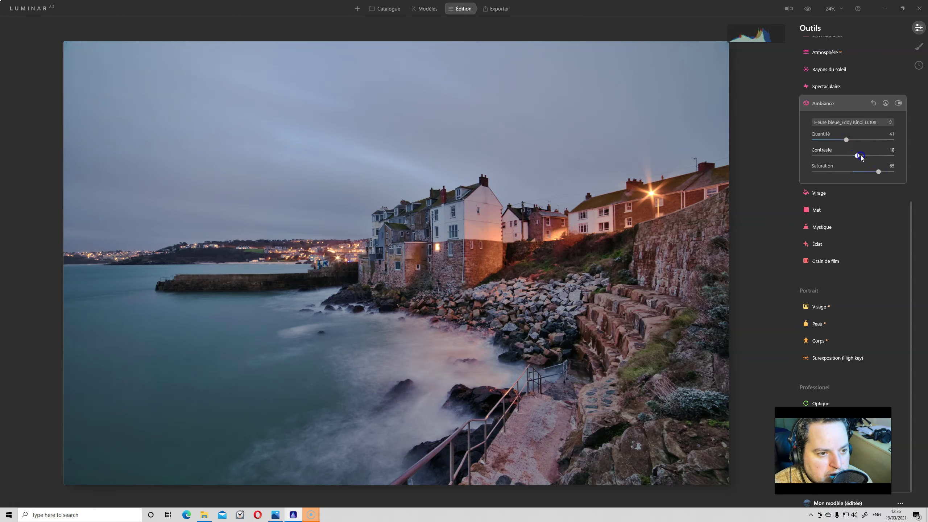
left_click_drag(853, 141, 862, 140)
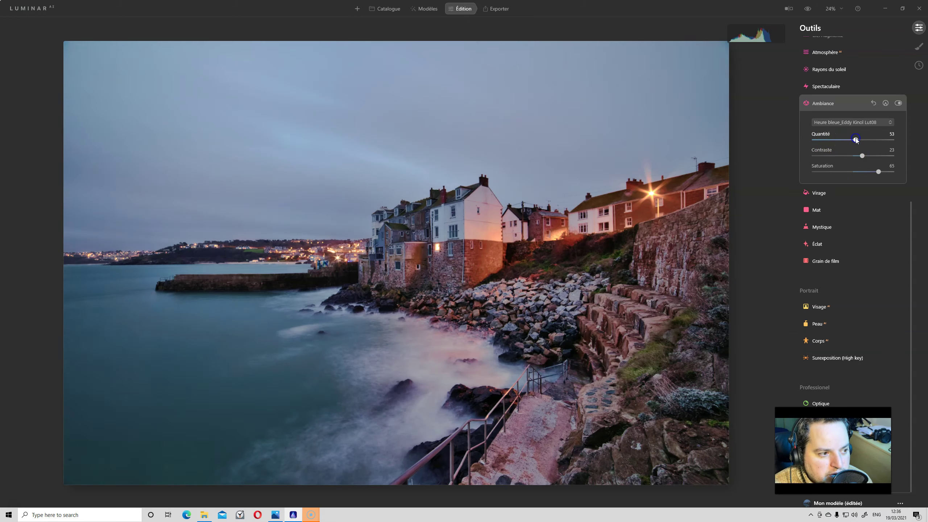
left_click(899, 103)
left_click(899, 103)
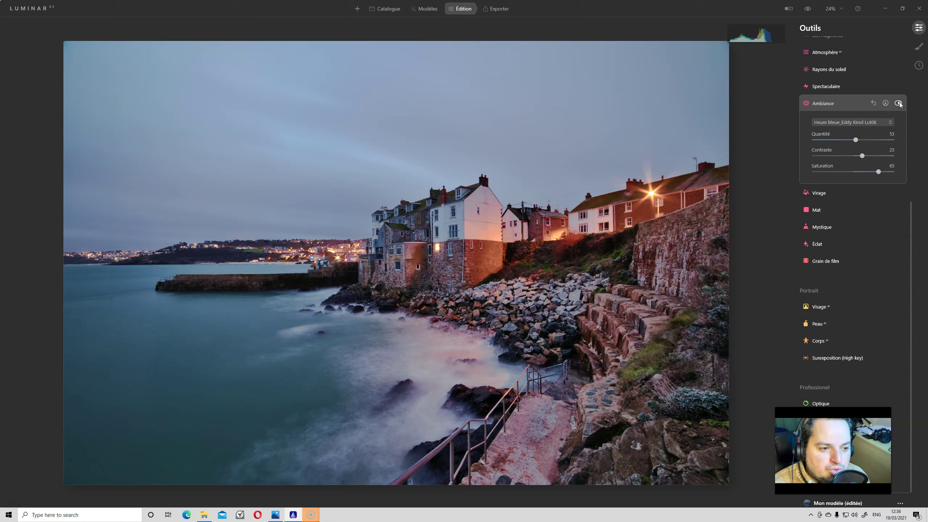
scroll(804, 172, "up", 3)
scroll(808, 238, "up", 2)
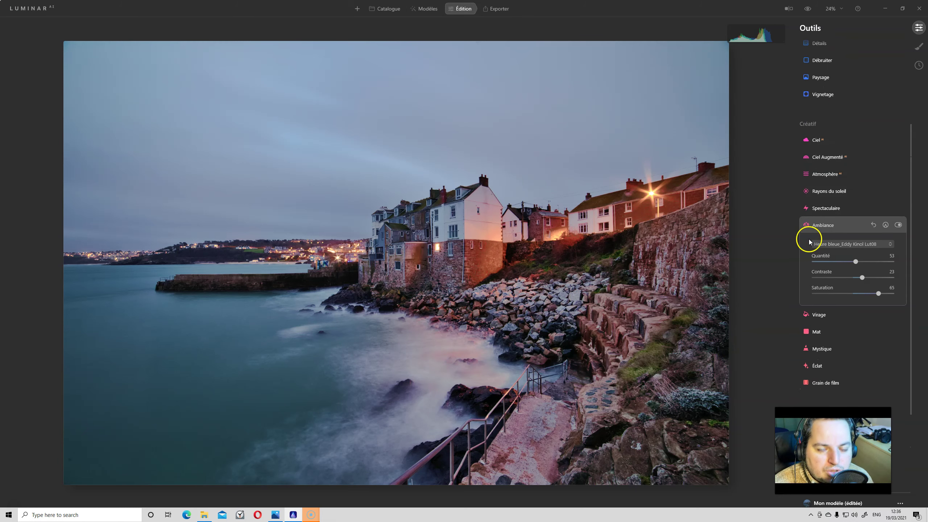
Apply Mystique at amount 60 and Spectaculaire at amount 53 with local contrast 60.
left_click(823, 224)
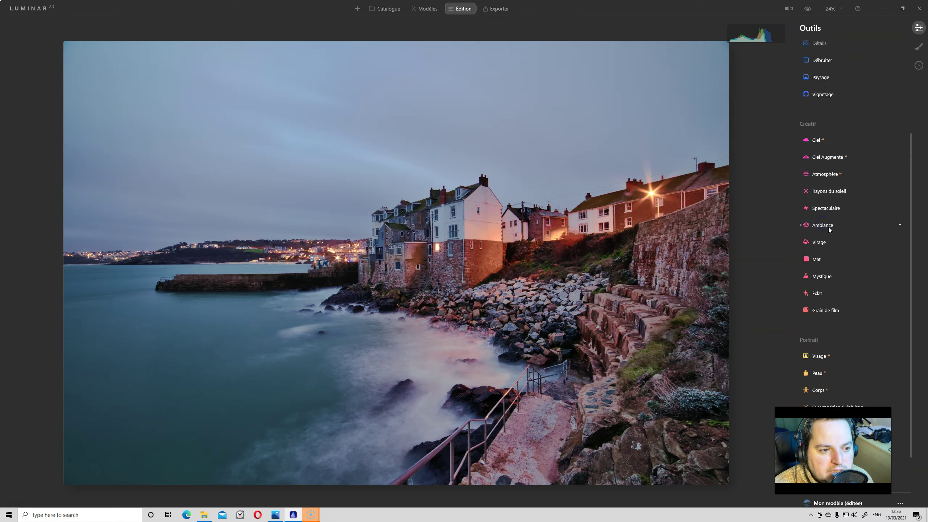
left_click(825, 277)
left_click_drag(828, 299, 861, 301)
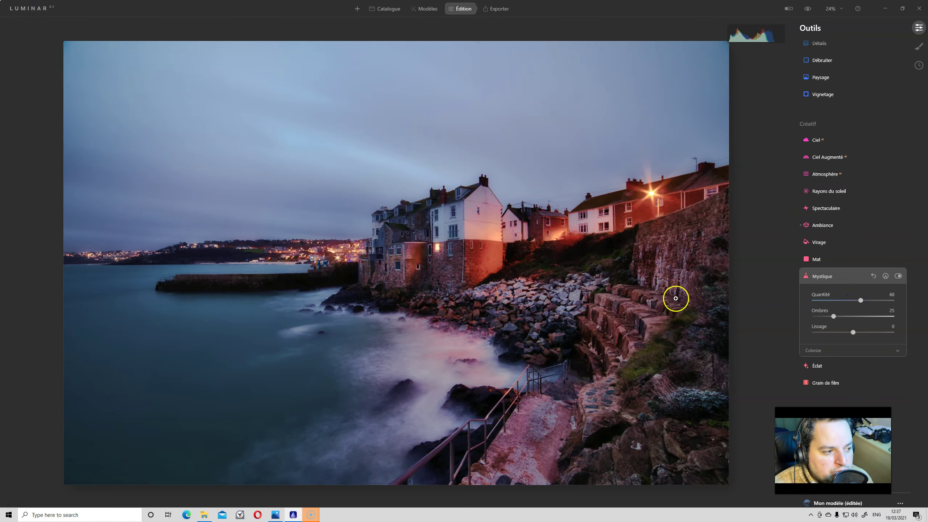
left_click(826, 208)
left_click_drag(815, 233, 857, 233)
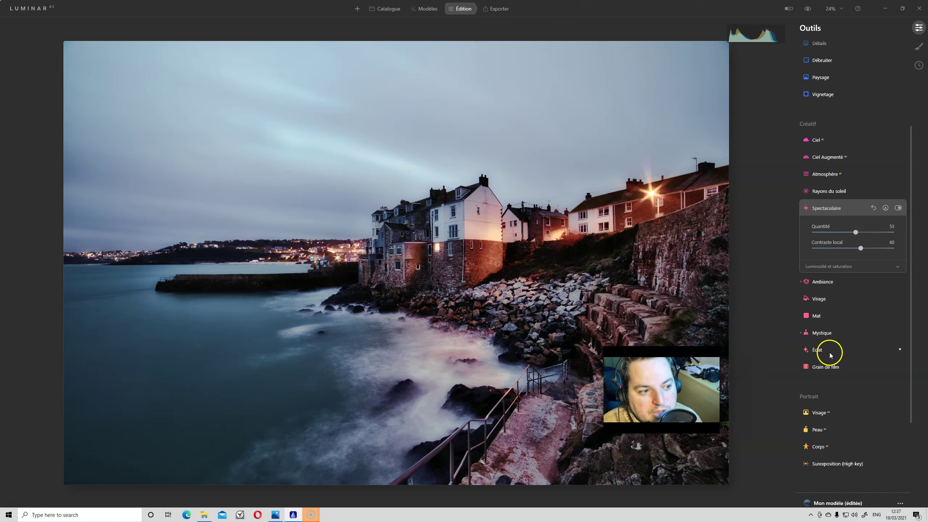
Lower Spectaculaire to 11, nudge the Mon modèle amount, and reduce Mystique to 22.
scroll(836, 363, "down", 2)
scroll(836, 362, "down", 2)
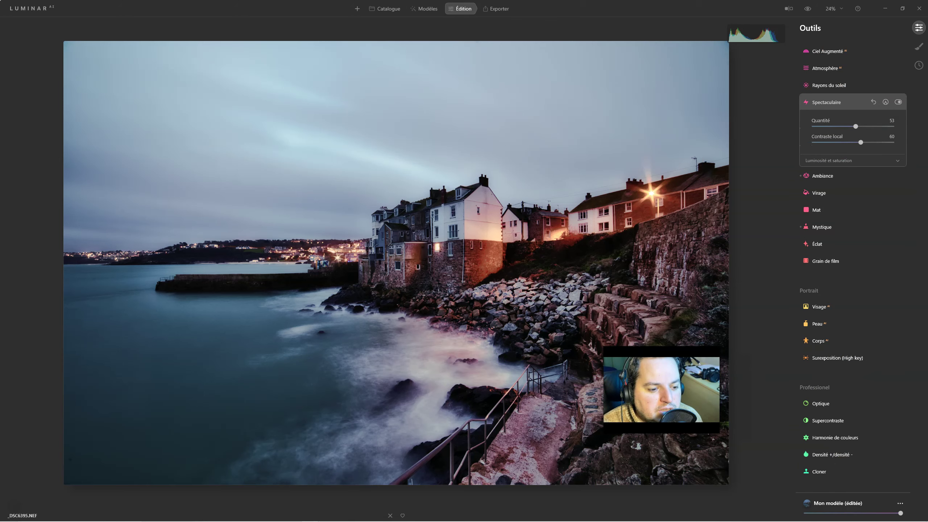
mouse_move(900, 513)
left_mouse_down()
mouse_move(811, 514)
mouse_move(868, 514)
left_mouse_up()
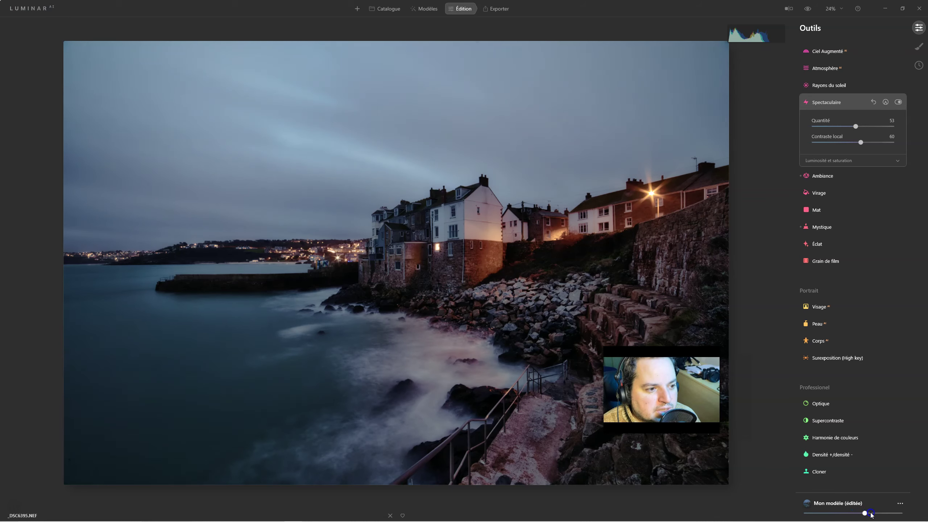
left_click(876, 512)
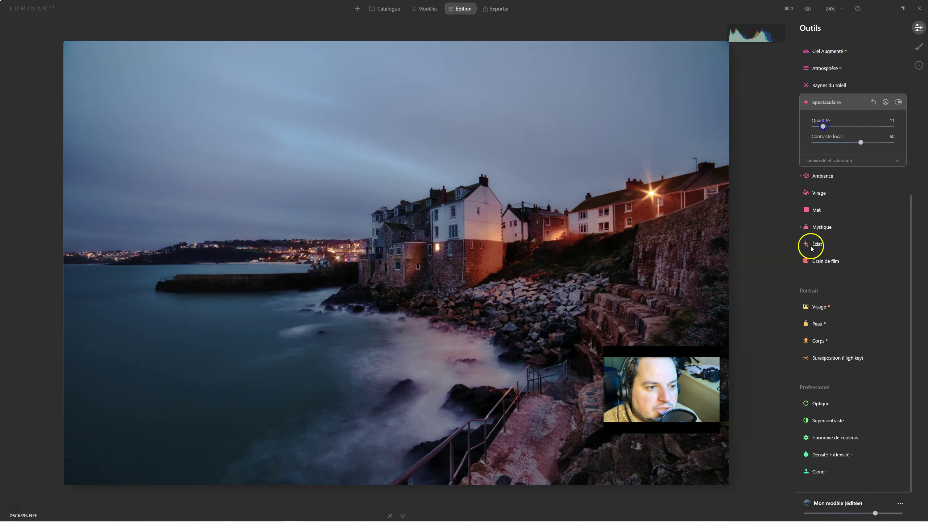
left_click(822, 226)
left_click_drag(854, 191, 832, 194)
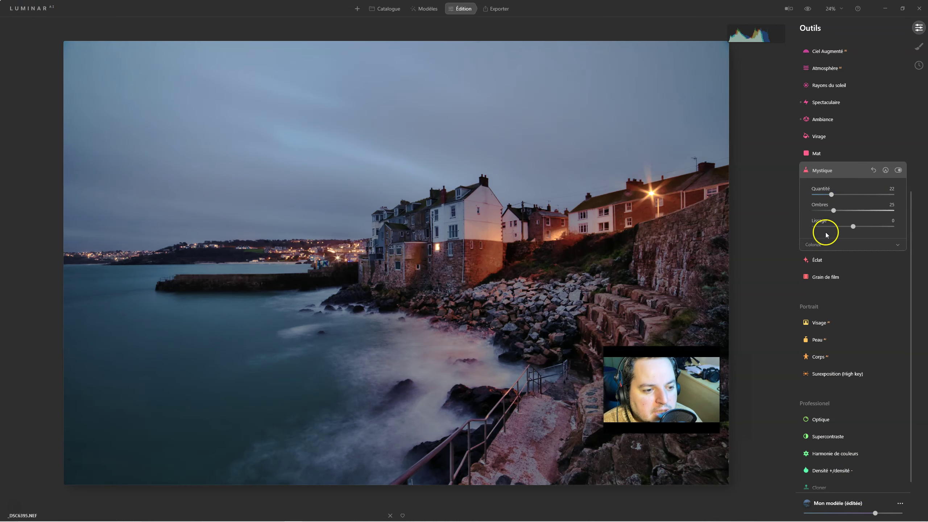
Add a Flou artistique Éclat glow at amount 56, compare with the original, and expand Atmosphère.
left_click(818, 260)
left_click_drag(824, 228, 856, 227)
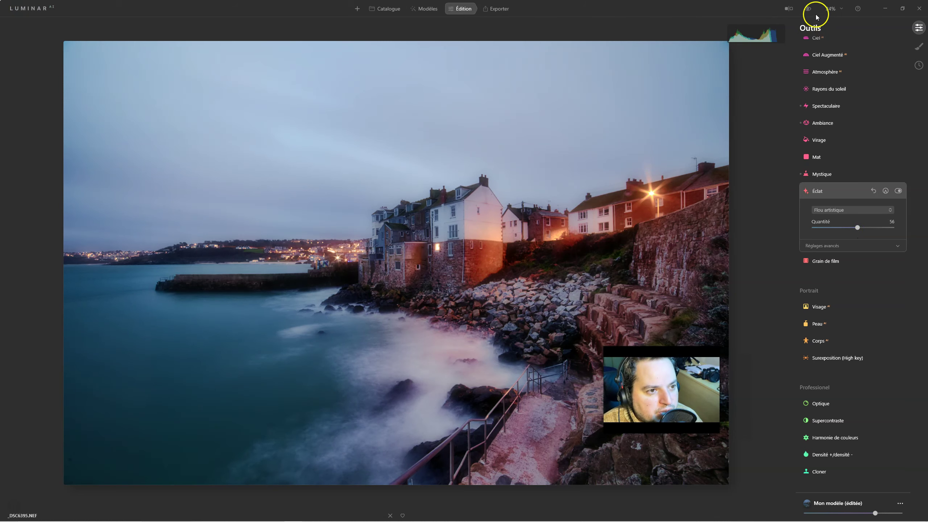
left_click(807, 6)
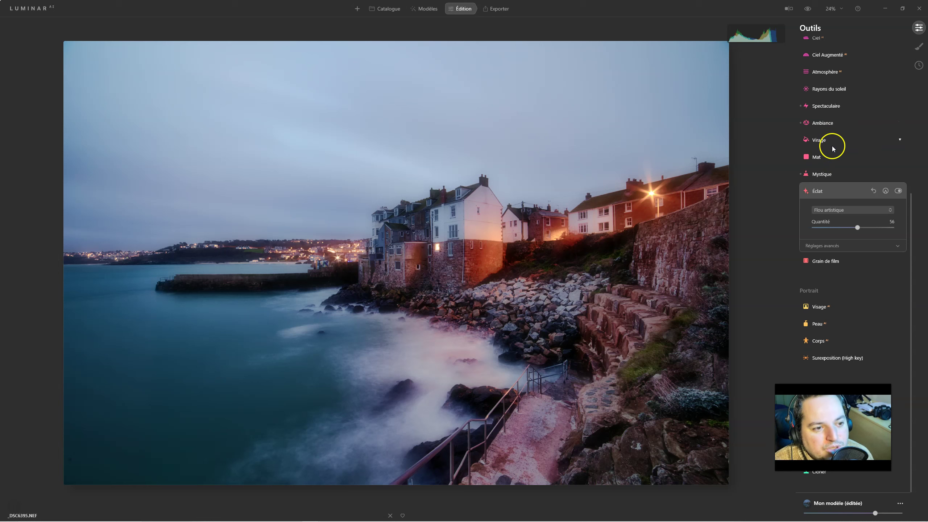
left_click(834, 71)
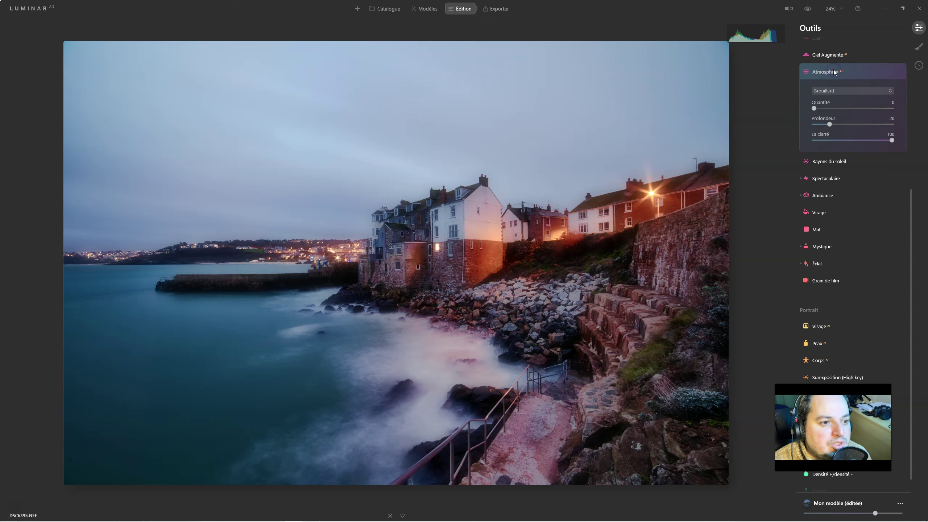
Add Brume sèche mist at Quantité 86, Profondeur 47, and lower the overall Mon modèle amount.
mouse_move(814, 108)
left_mouse_down()
mouse_move(859, 124)
mouse_move(881, 106)
mouse_move(850, 124)
left_mouse_up()
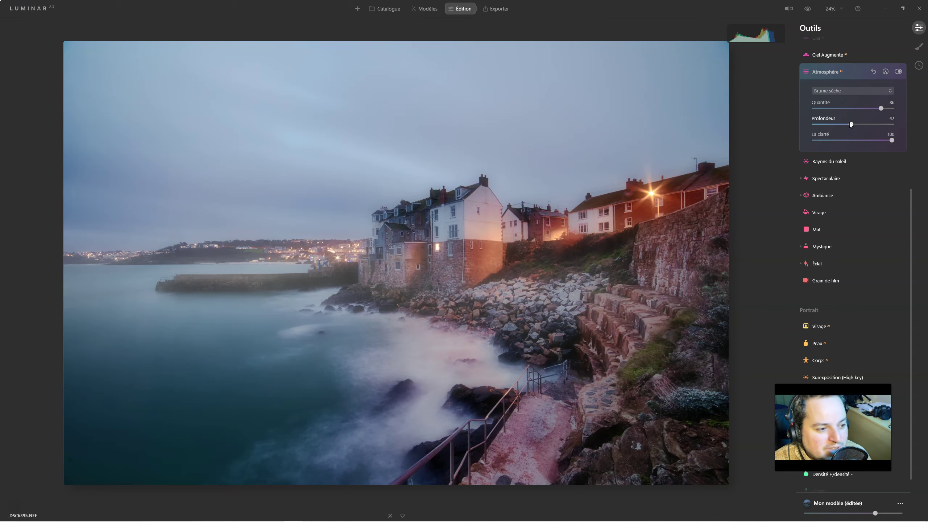
left_click(899, 72)
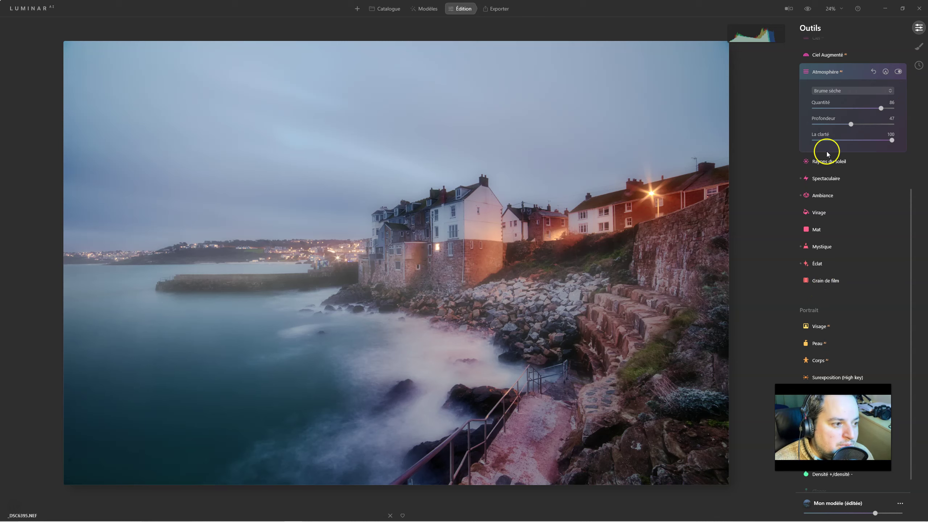
left_click(808, 9)
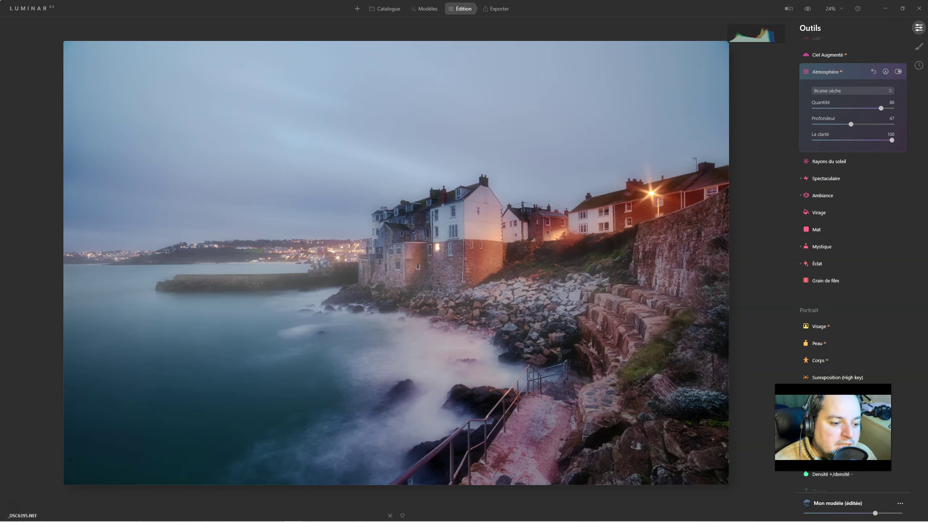
left_click_drag(876, 513, 852, 515)
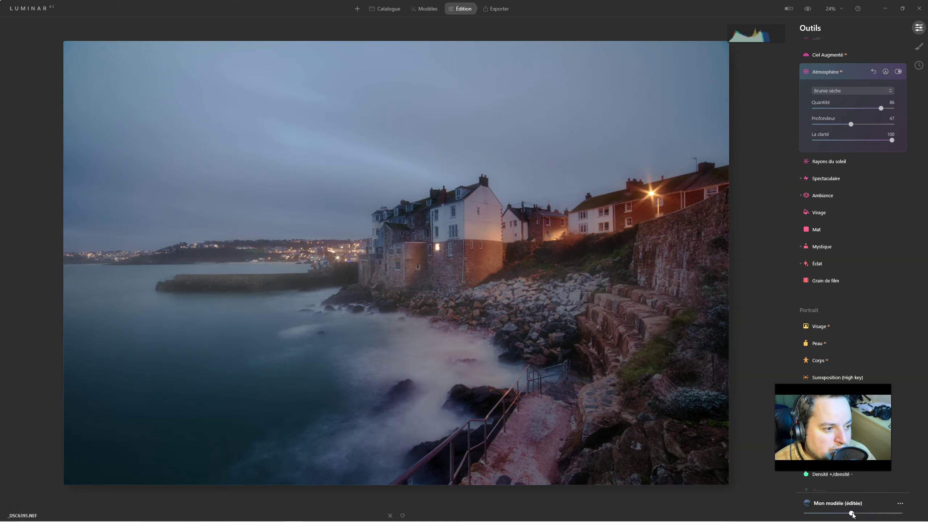
left_click(809, 11)
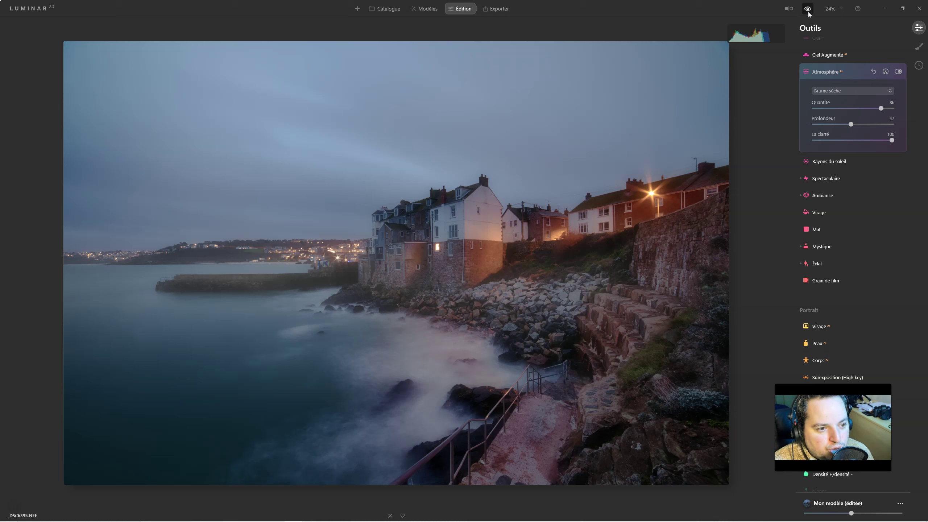
Set the Ambiance blue-hour LUT to Quantité 61, Contraste 26, Saturation 35, comparing on/off.
left_click(836, 198)
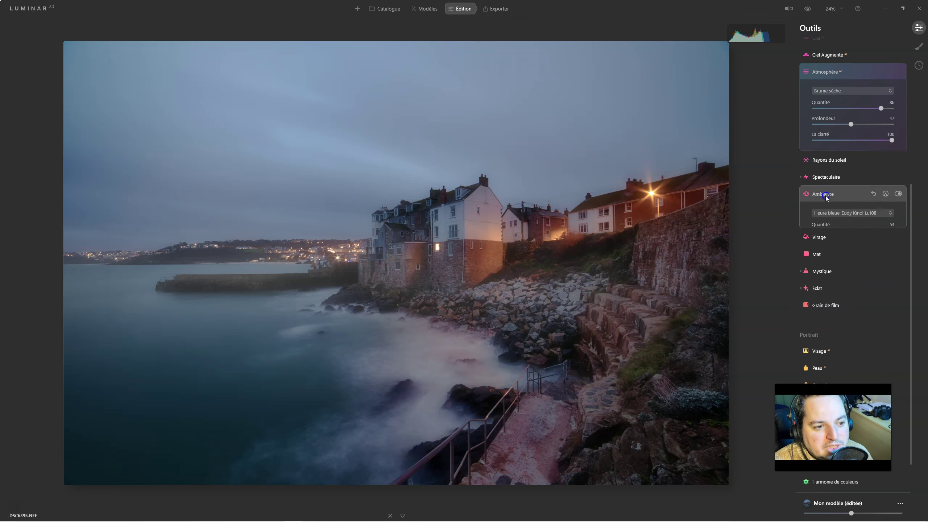
left_click(855, 160)
mouse_move(868, 159)
left_mouse_down()
mouse_move(887, 159)
mouse_move(813, 159)
left_mouse_up()
left_click(842, 157)
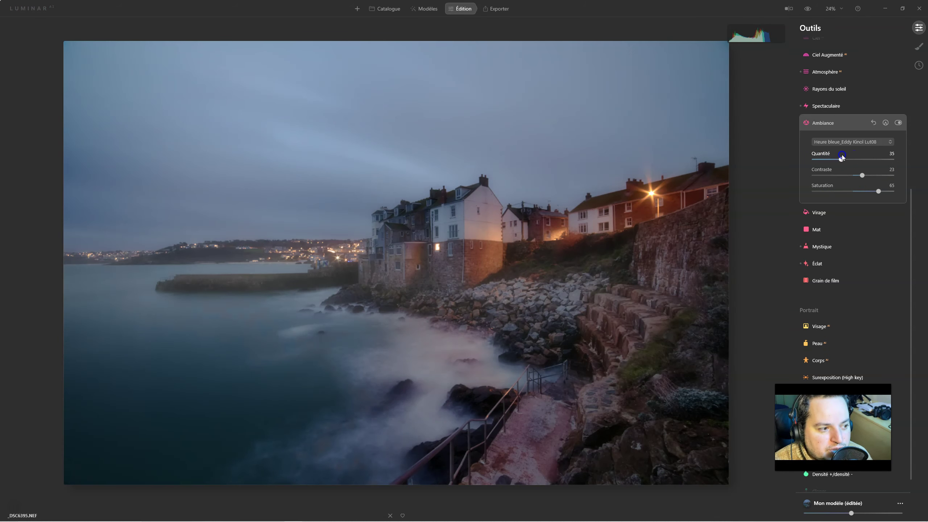
left_click_drag(857, 175, 858, 176)
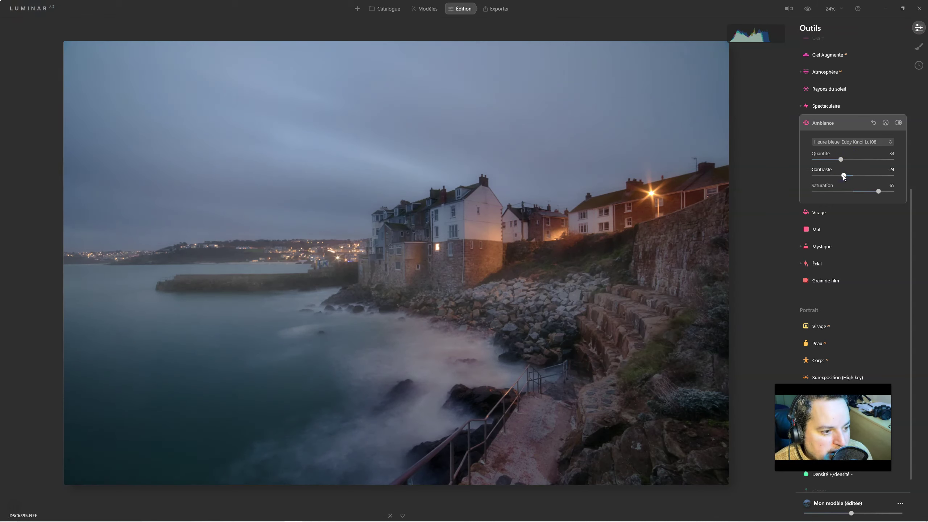
mouse_move(841, 159)
left_mouse_down()
mouse_move(863, 160)
mouse_move(845, 176)
left_mouse_up()
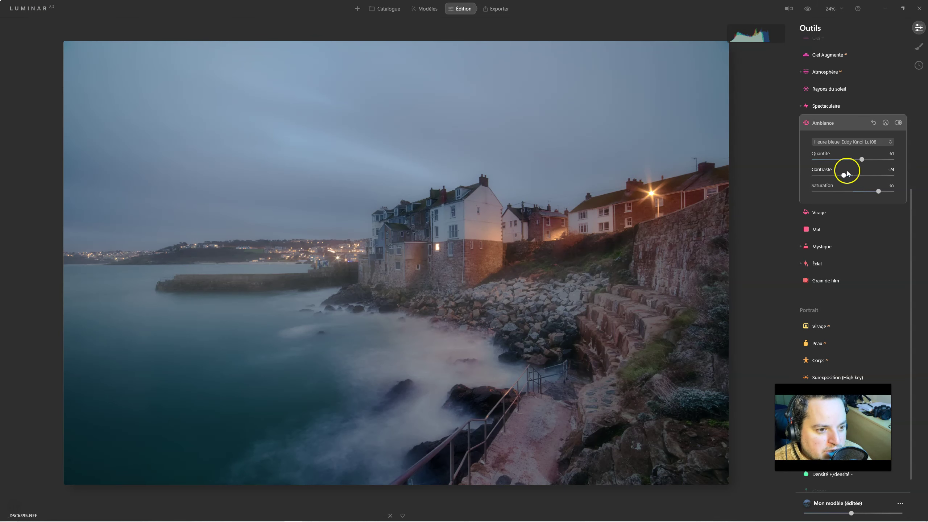
left_click(880, 191)
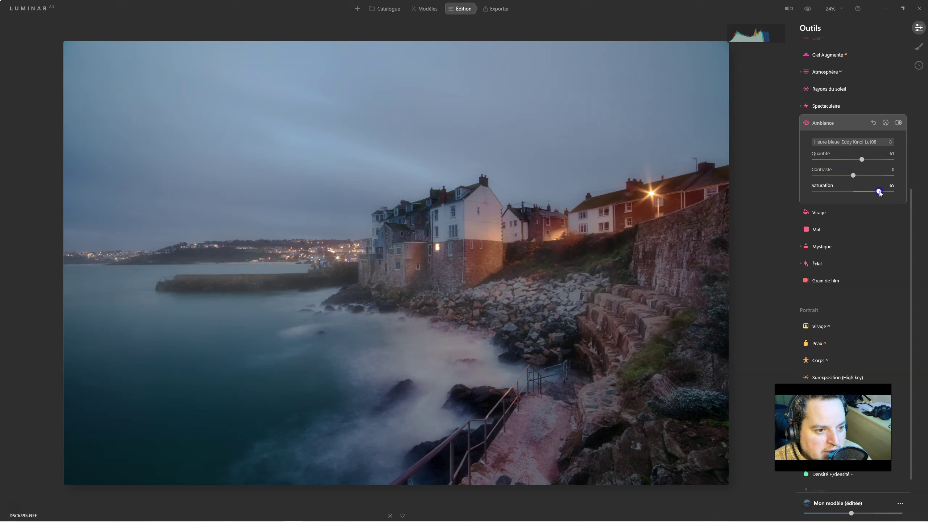
left_click(855, 175)
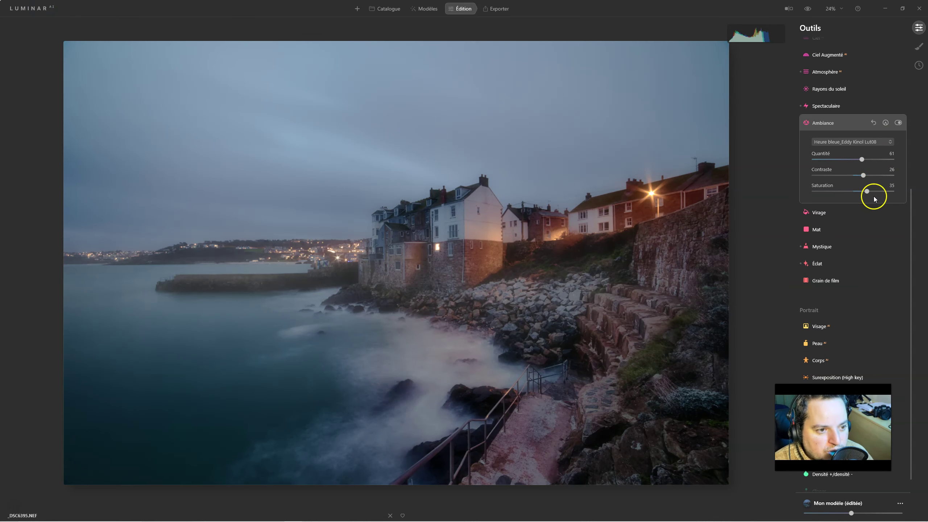
left_click(898, 123)
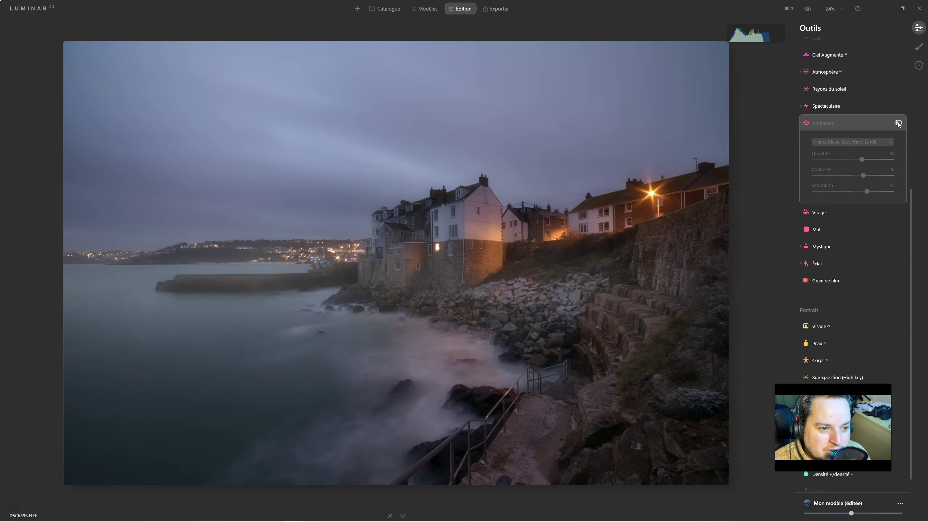
left_click(898, 124)
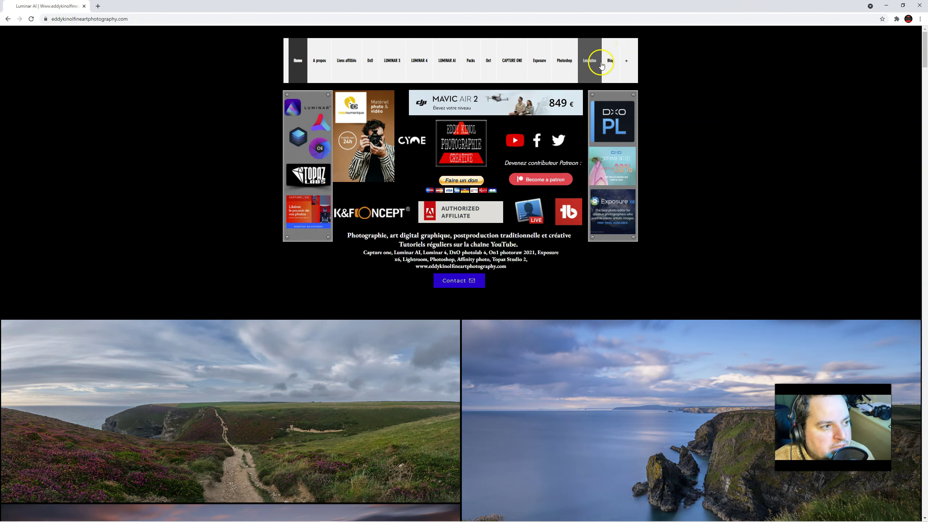
Go to the website's free Packs page and scroll down to the Heure Dorée LUT pack.
left_click(477, 64)
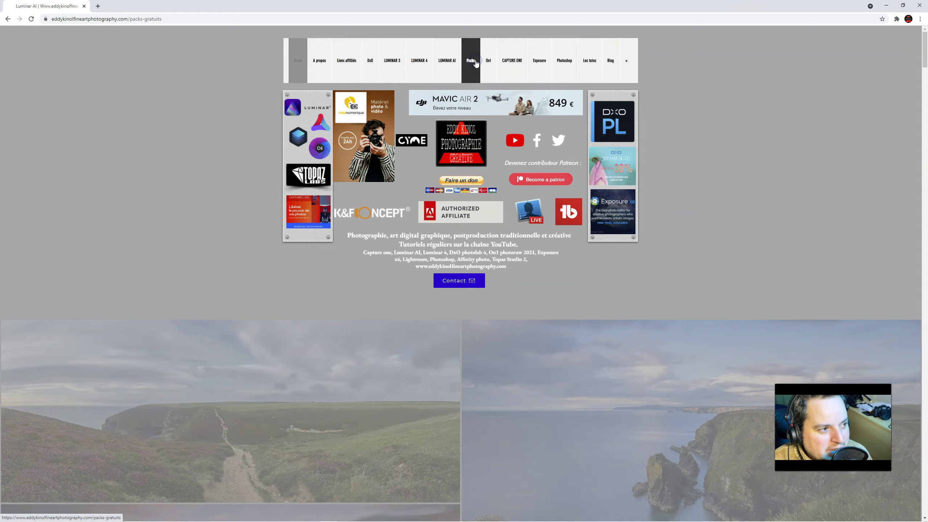
scroll(602, 283, "down", 5)
scroll(602, 284, "down", 7)
scroll(601, 284, "down", 9)
scroll(602, 284, "down", 8)
scroll(602, 283, "down", 8)
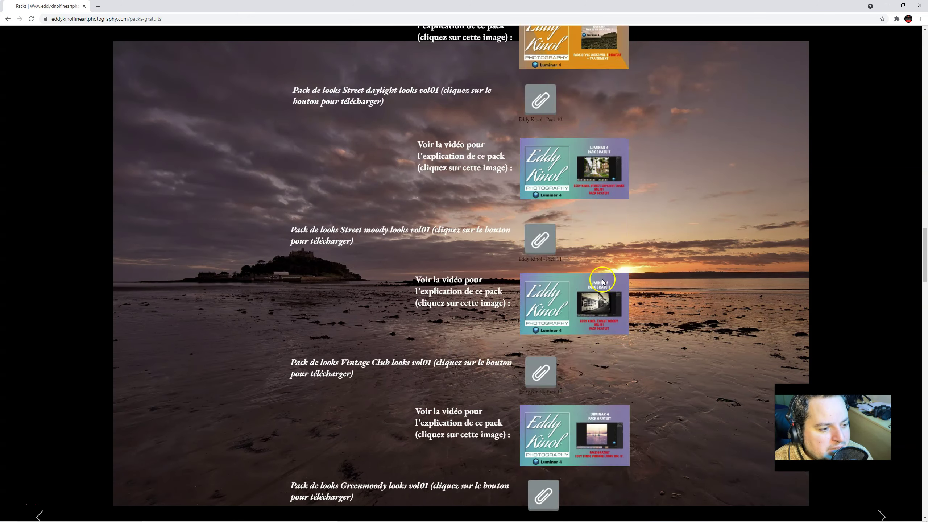
scroll(602, 280, "down", 8)
scroll(603, 277, "down", 8)
scroll(603, 277, "down", 8)
scroll(603, 277, "down", 8)
scroll(603, 277, "down", 3)
scroll(603, 277, "down", 4)
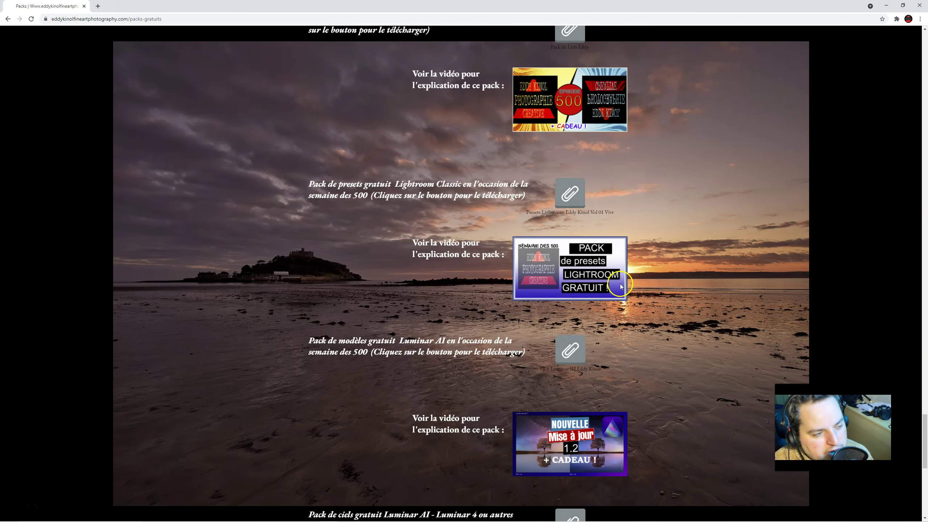
scroll(620, 284, "down", 3)
scroll(675, 263, "up", 6)
scroll(676, 262, "up", 3)
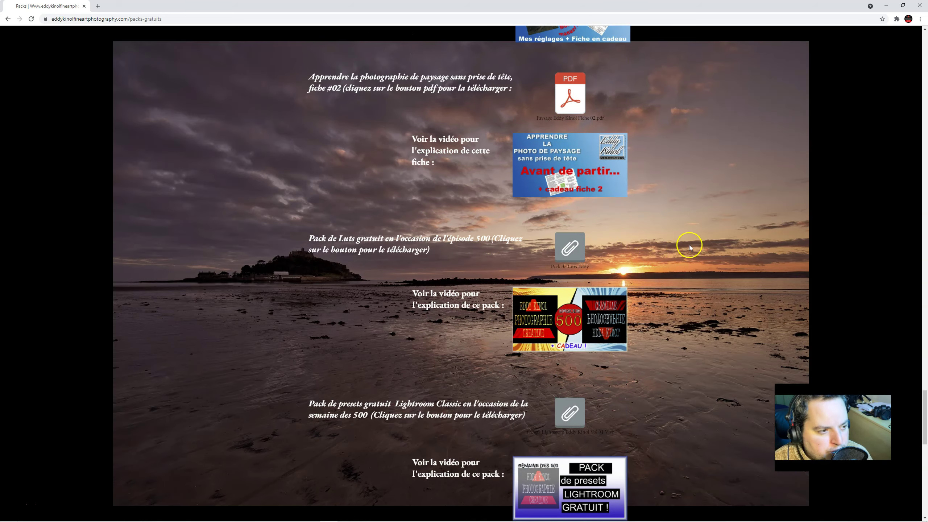
scroll(689, 245, "down", 4)
scroll(691, 233, "down", 1)
scroll(690, 233, "down", 3)
scroll(691, 233, "down", 4)
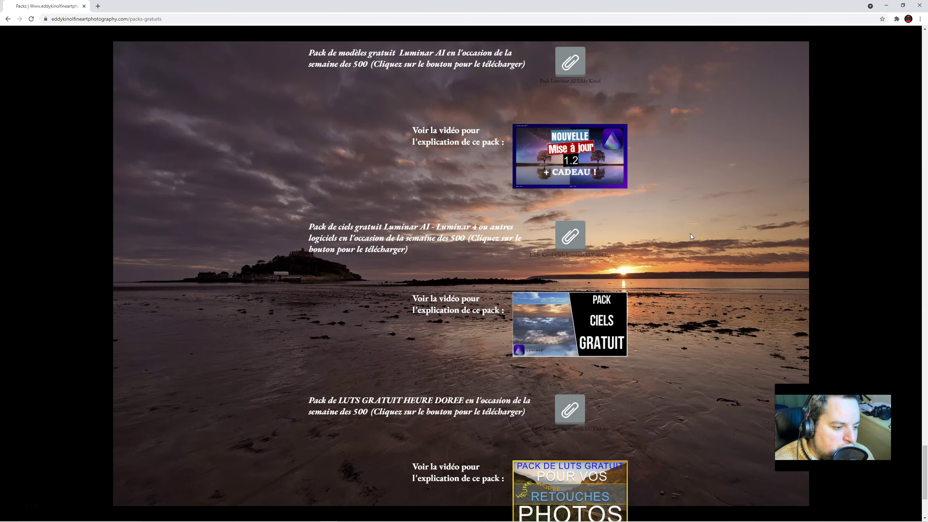
scroll(690, 234, "down", 3)
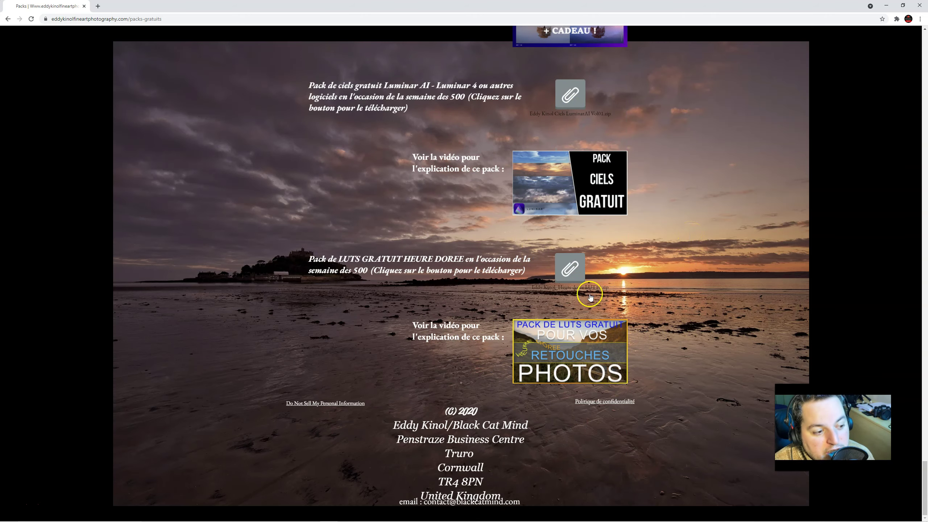